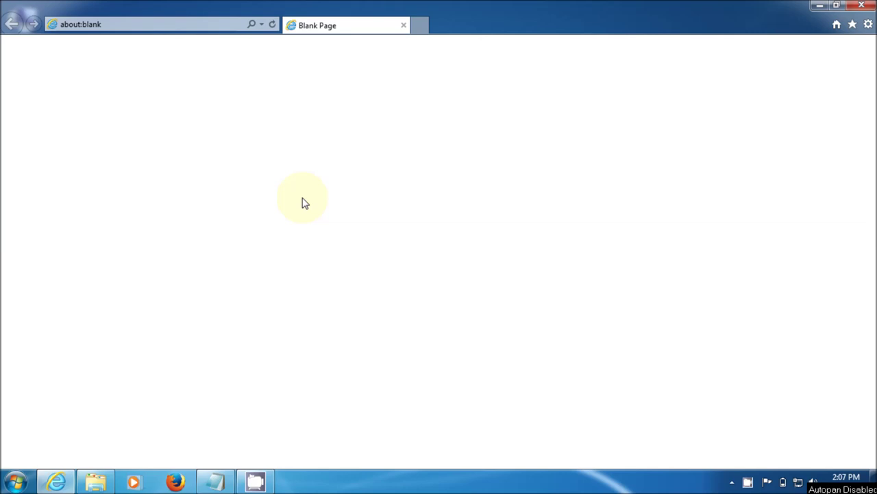
# Load dd-wrt.com and open Support > Router Database, placing the cursor in its search box.
pyautogui.click(191, 23)
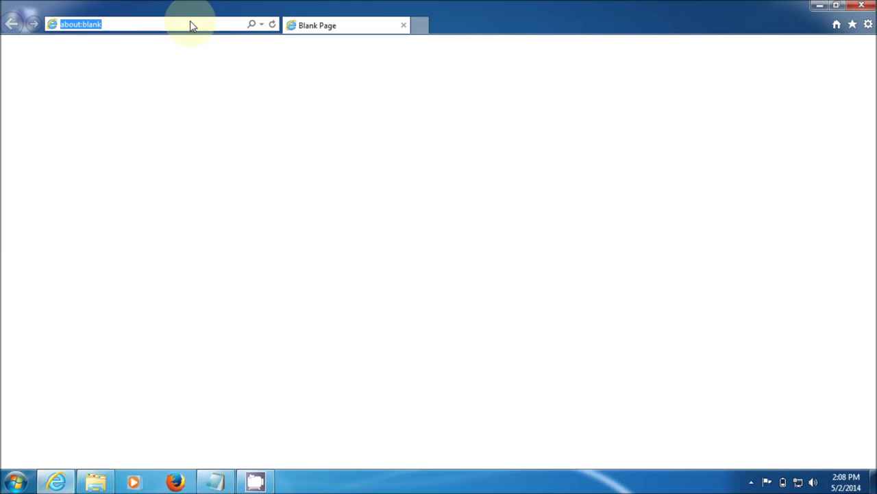
pyautogui.write('dd')
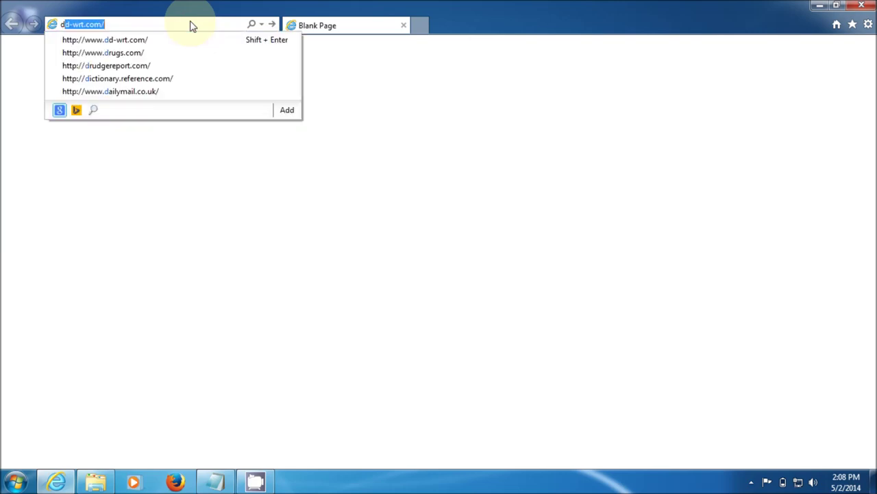
pyautogui.write('-')
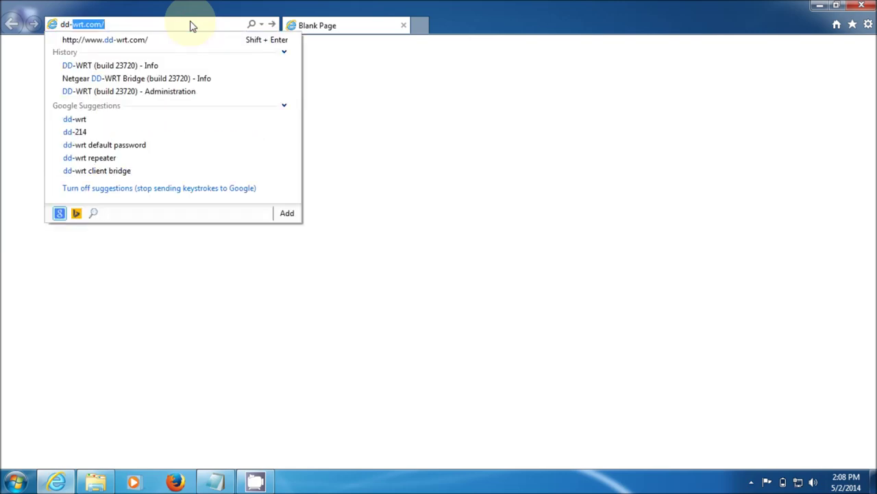
pyautogui.press('Right')
pyautogui.press('Return')
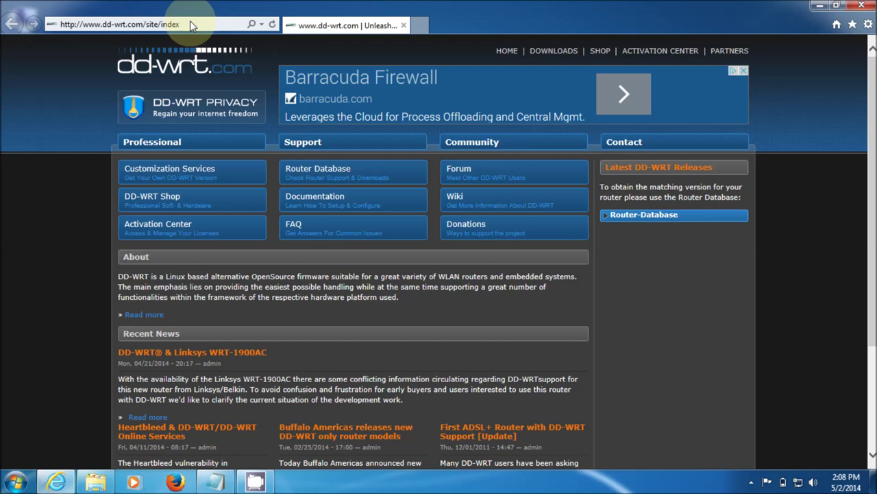
pyautogui.click(330, 173)
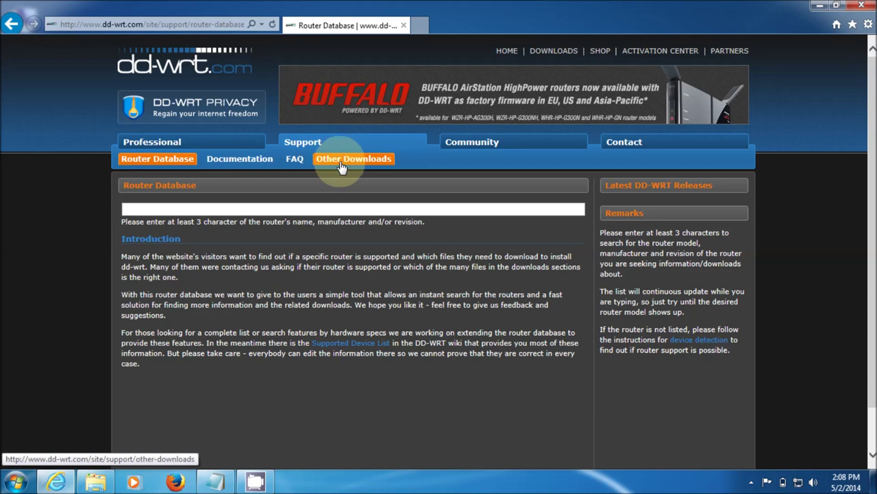
pyautogui.click(204, 211)
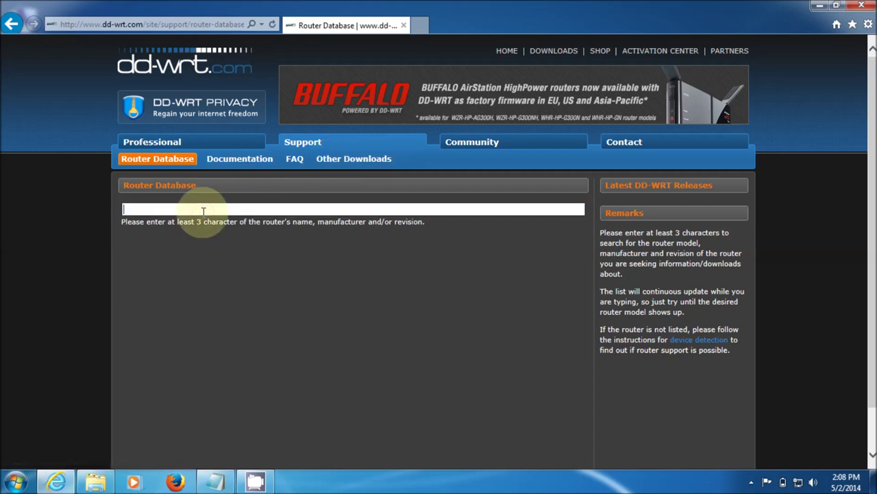
# Search the Router Database for 'wdr' and open the TP-Link TL-WDR4300 v1.x entry.
pyautogui.write('wdr')
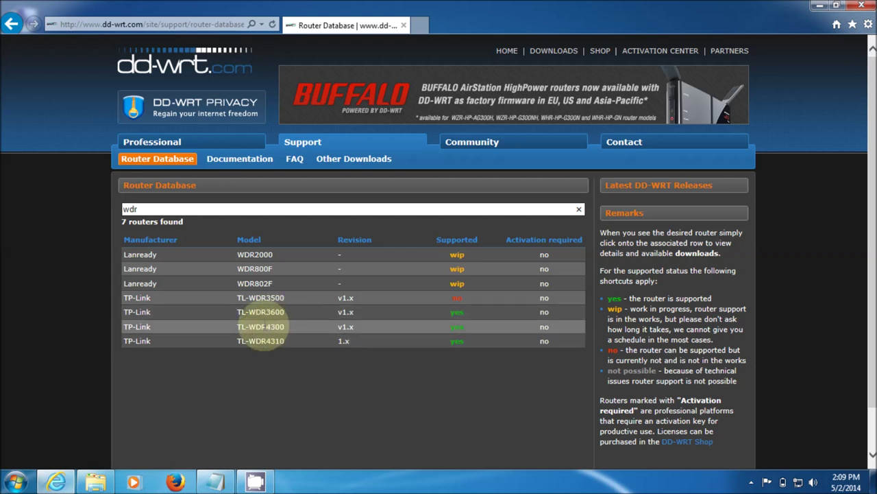
pyautogui.click(262, 327)
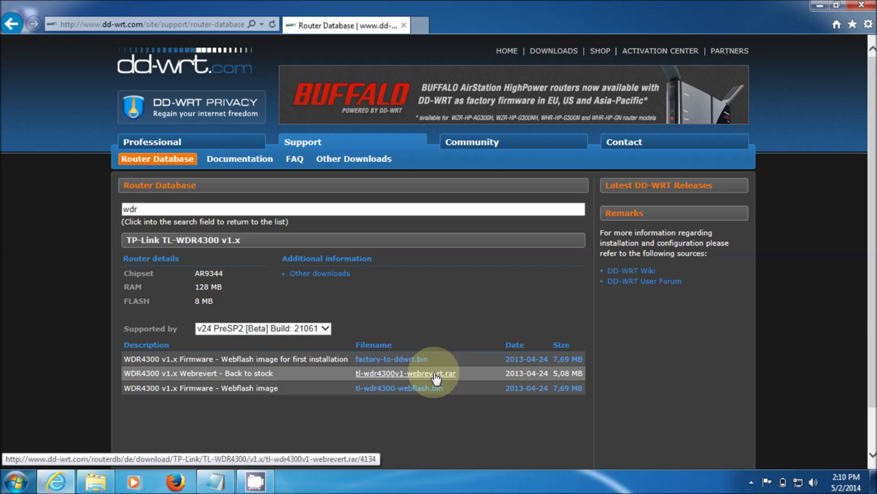
# Save factory-to-ddwrt.bin into the TL-WDR4300_V1_130617 folder.
pyautogui.click(389, 359)
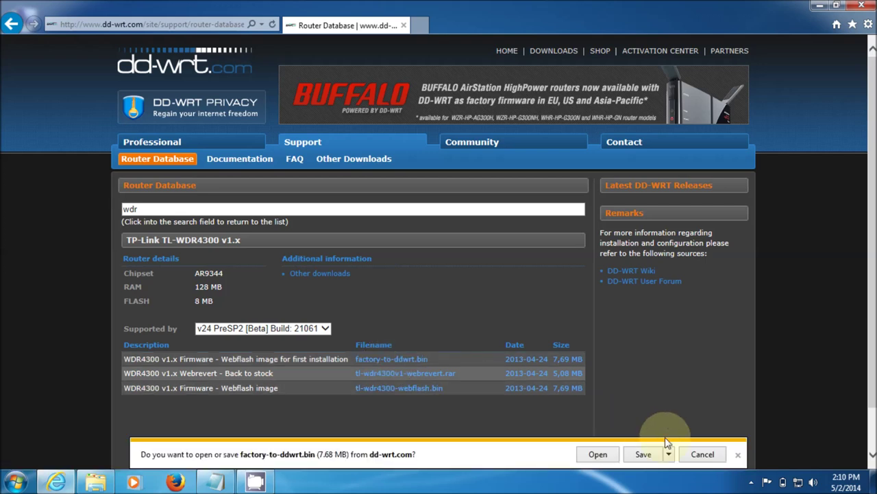
pyautogui.click(669, 453)
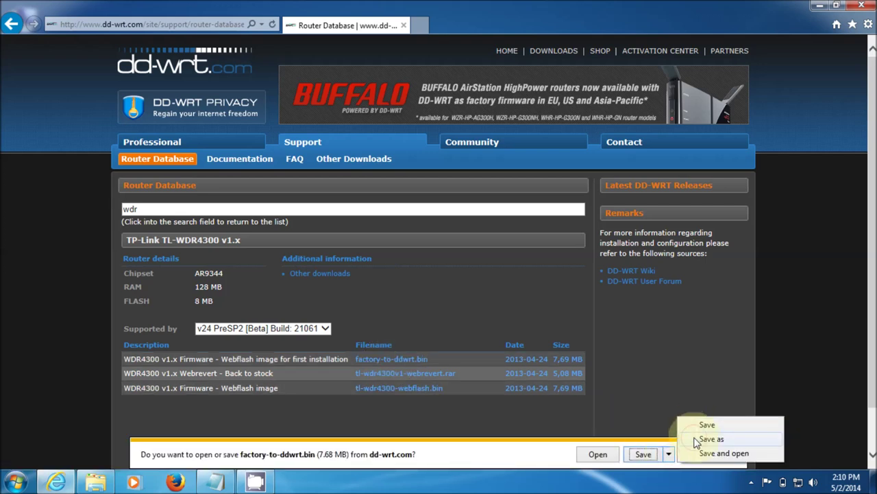
pyautogui.click(699, 439)
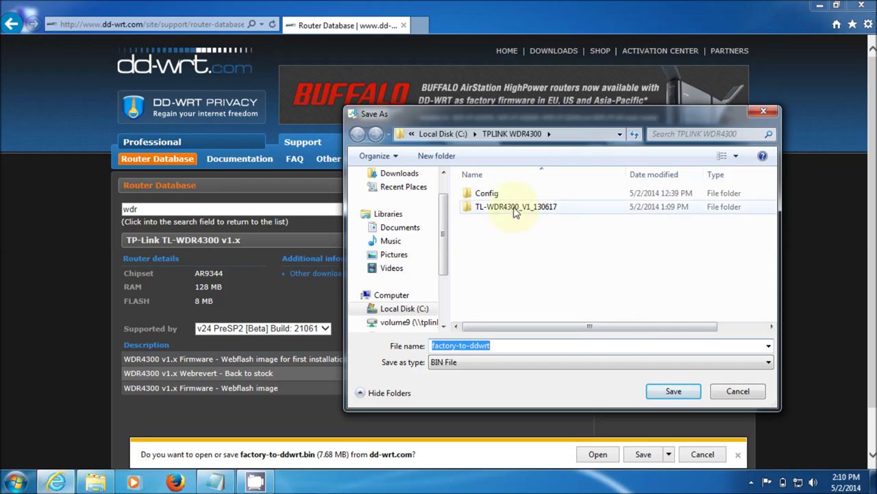
pyautogui.click(516, 207)
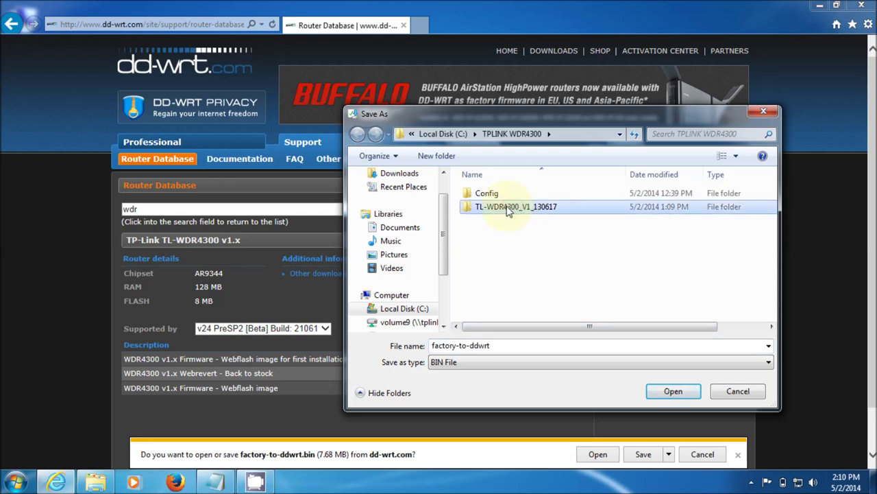
pyautogui.click(482, 248)
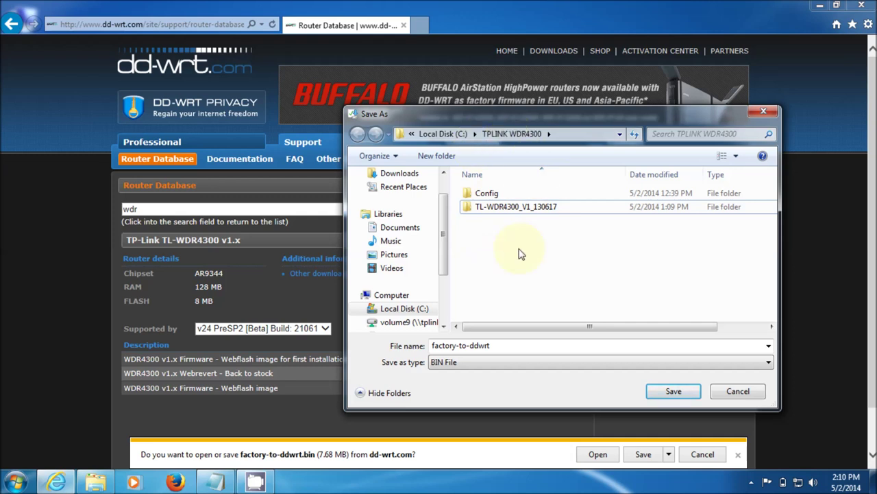
pyautogui.click(673, 392)
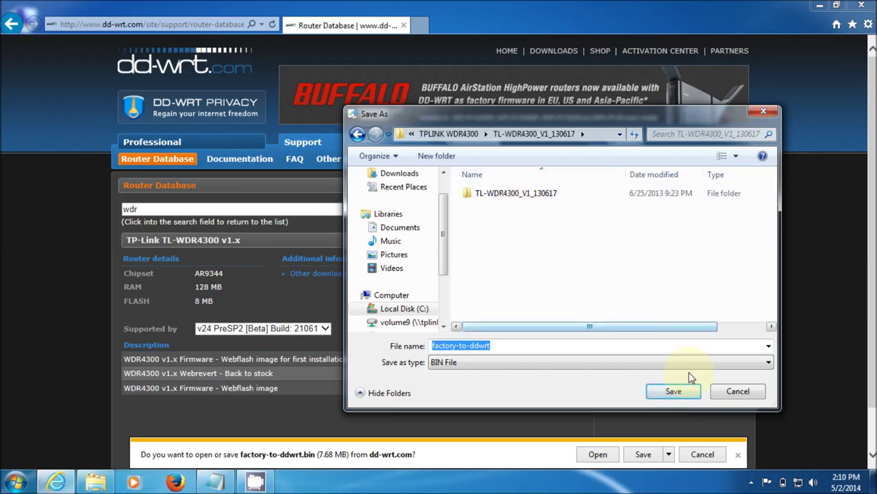
pyautogui.click(674, 391)
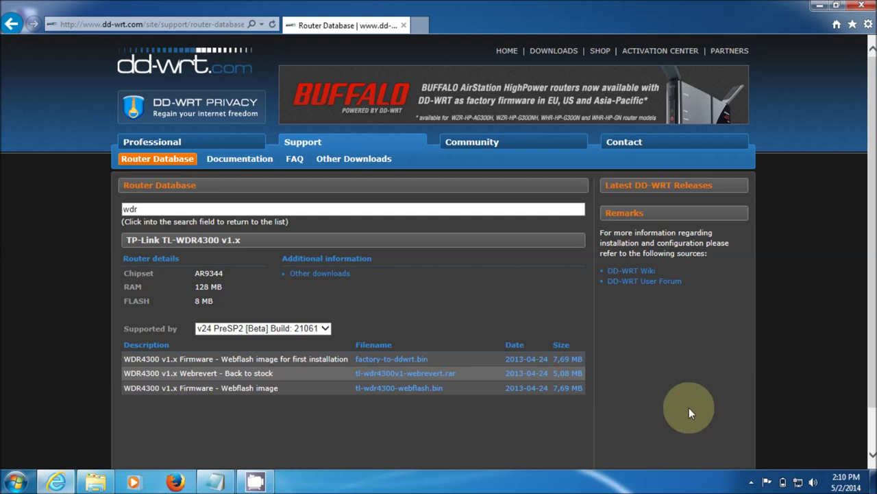
# Save tl-wdr4300-webflash.bin into the same TL-WDR4300_V1_130617 folder.
pyautogui.click(404, 390)
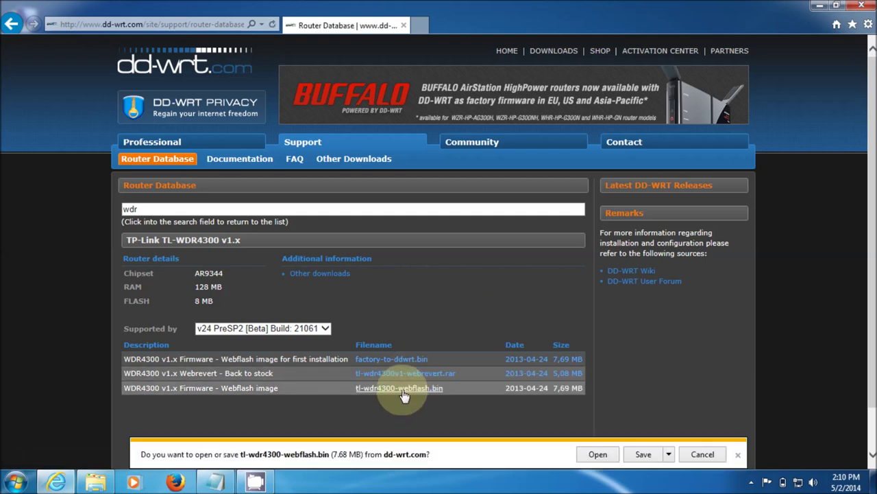
pyautogui.click(668, 454)
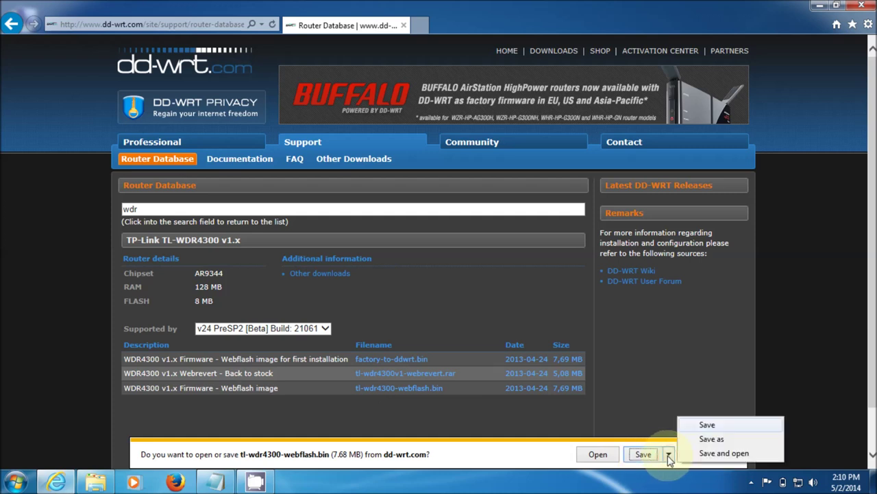
pyautogui.click(706, 439)
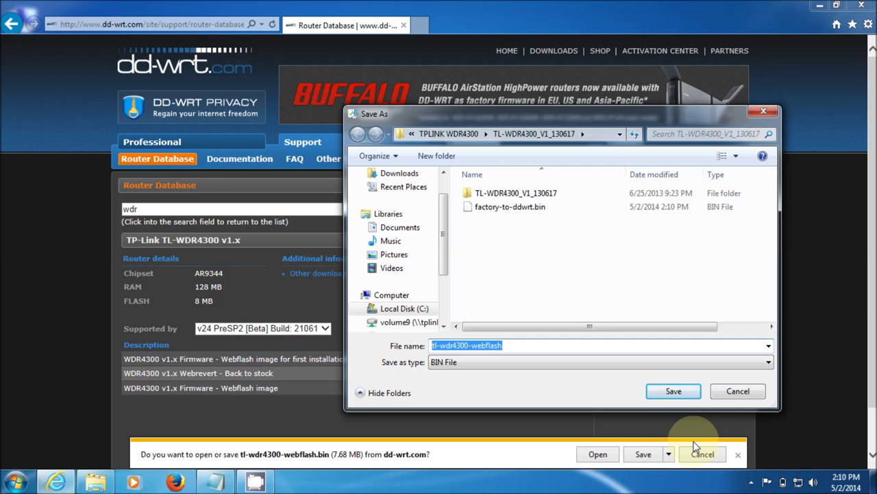
pyautogui.click(679, 392)
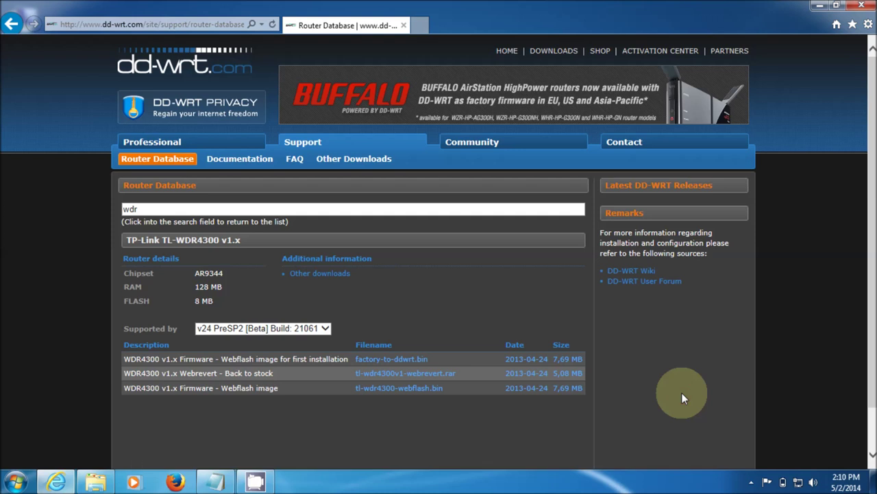
# Reach Network Connections via the tray's Network and Sharing Center and select the wireless adapter.
pyautogui.rightClick(798, 483)
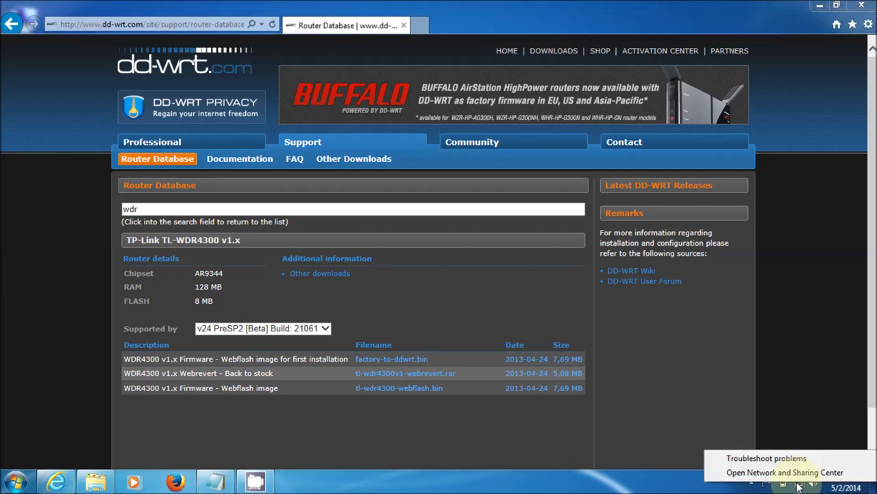
pyautogui.click(782, 472)
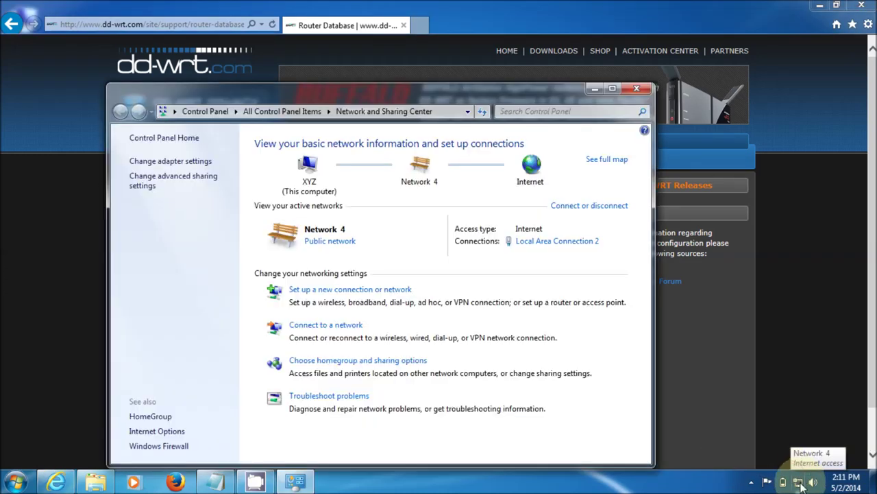
pyautogui.rightClick(800, 484)
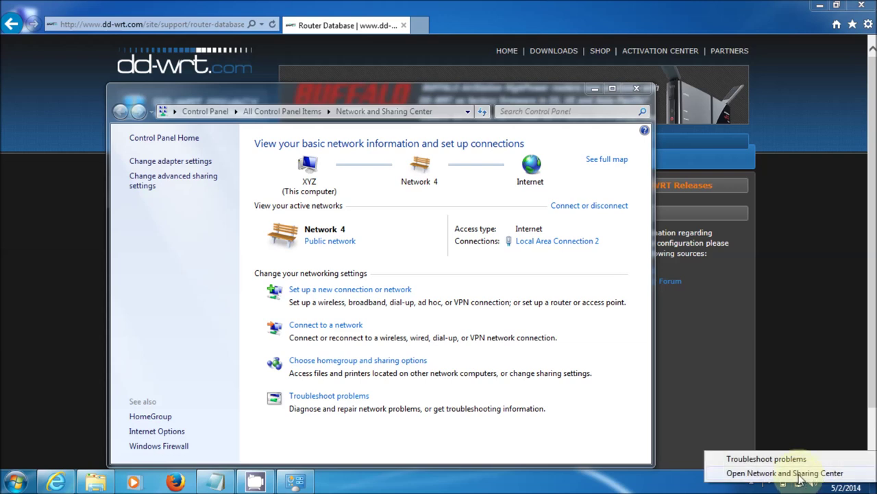
pyautogui.click(190, 162)
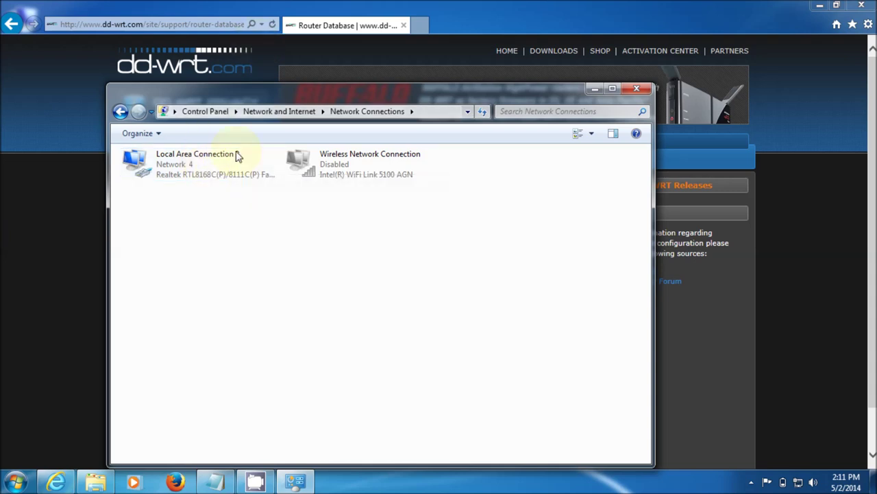
pyautogui.rightClick(300, 161)
# Enable the Wireless Network Connection adapter, then disable it again.
pyautogui.click(345, 168)
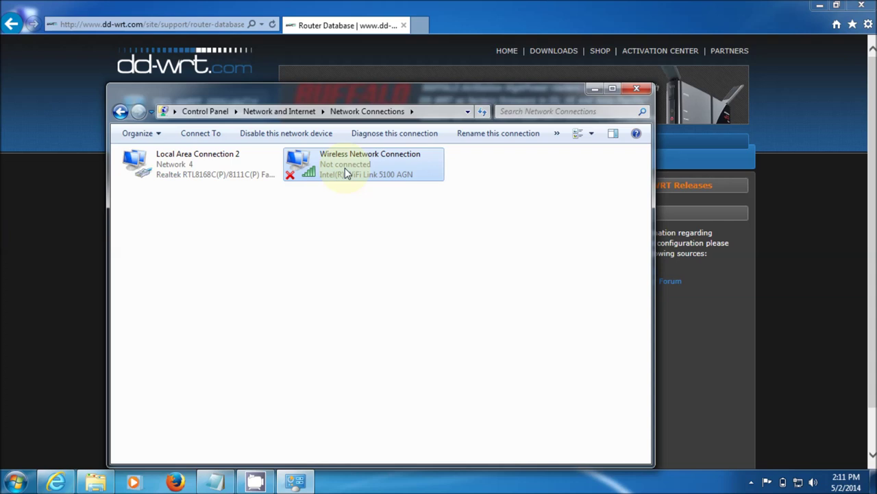
pyautogui.rightClick(346, 173)
pyautogui.click(375, 177)
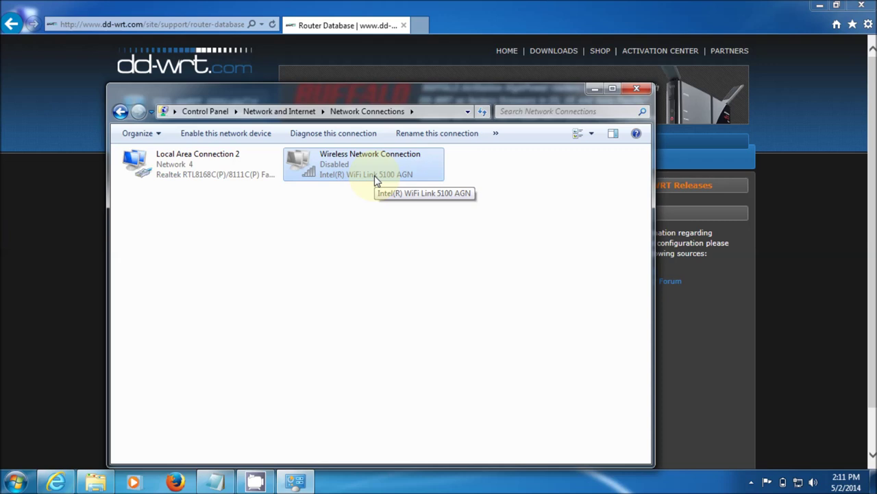
# Leave Local Area Connection 2 unchanged and close the Network Connections window.
pyautogui.click(203, 168)
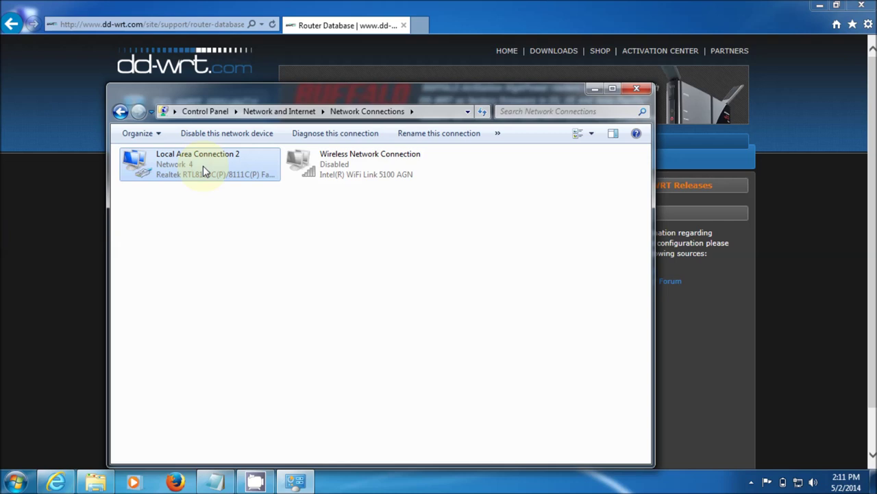
pyautogui.rightClick(203, 166)
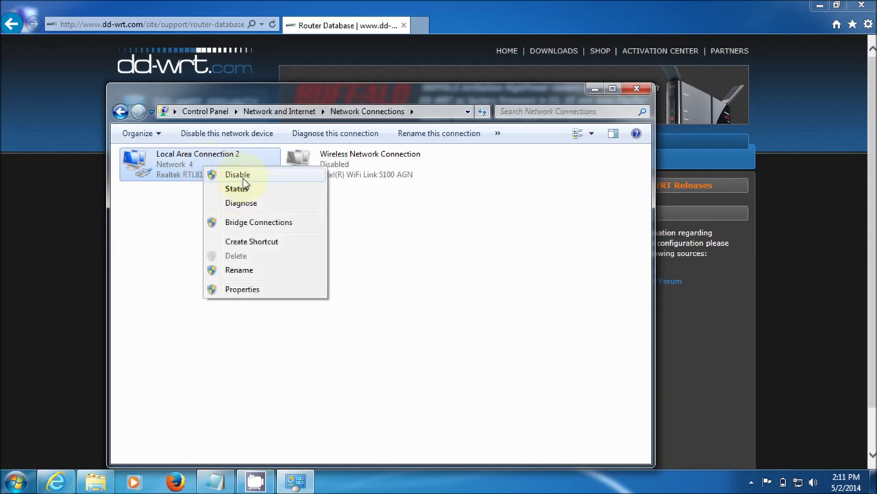
pyautogui.click(153, 199)
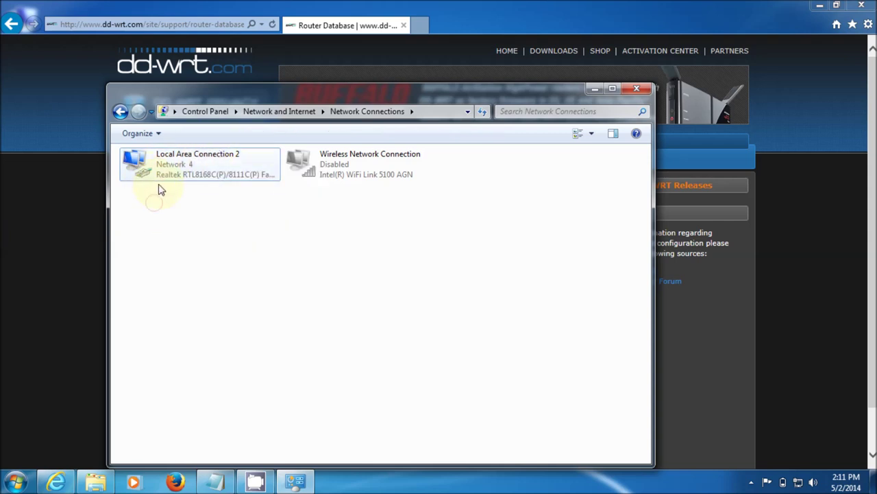
pyautogui.click(635, 90)
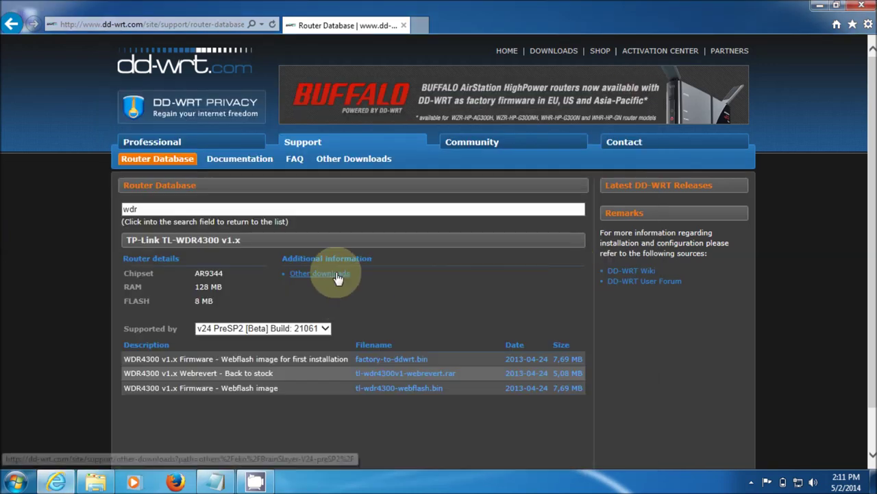
# Browse to 192.168.0.1 and sign in to the router admin with its user name and password.
pyautogui.click(186, 23)
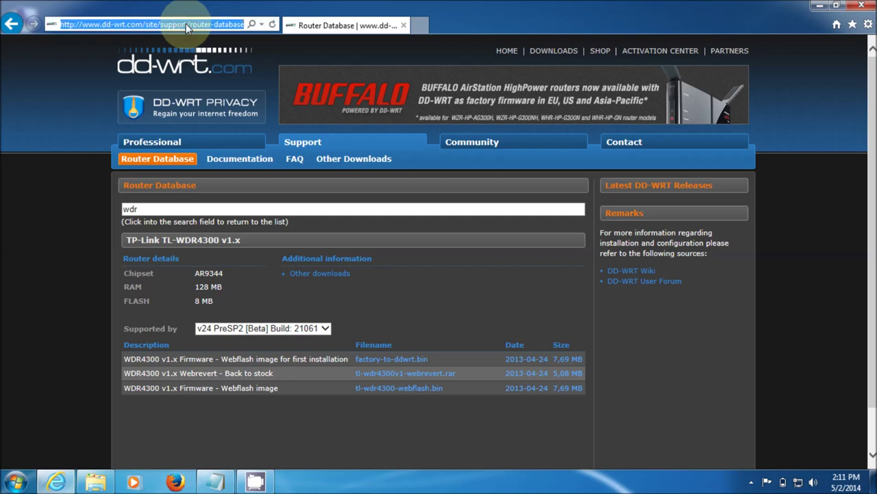
pyautogui.write('192.1')
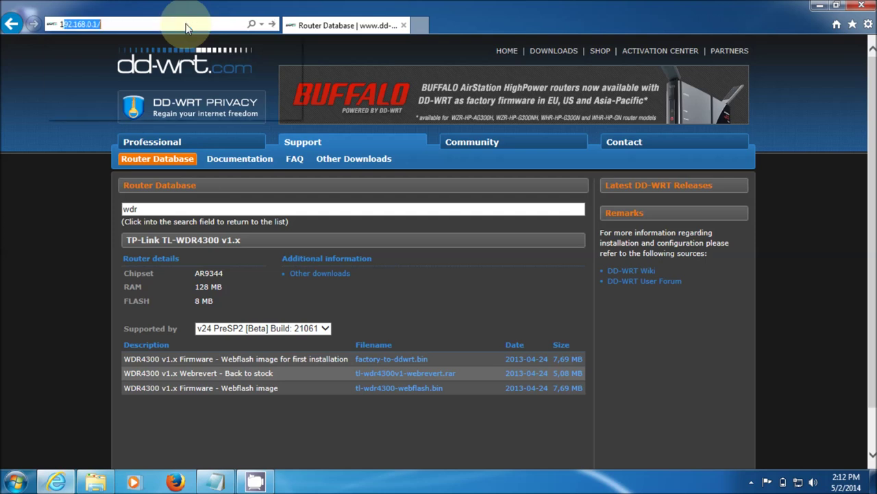
pyautogui.write('68.')
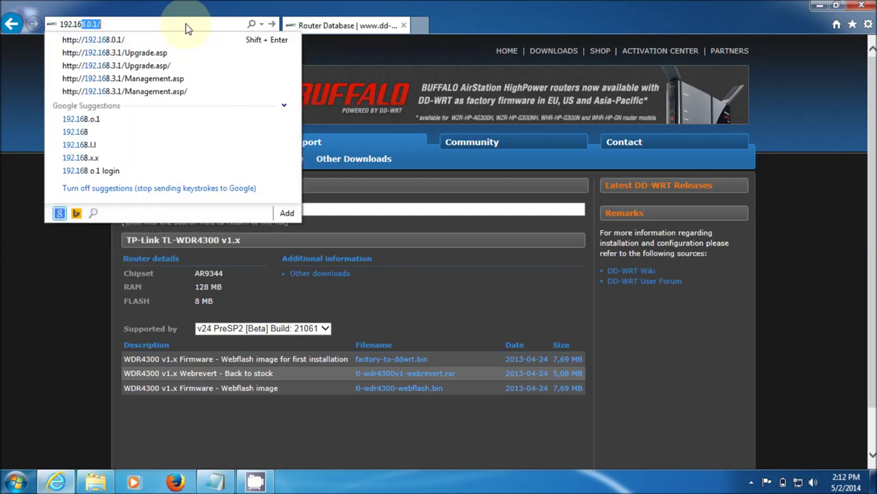
pyautogui.write('0.1')
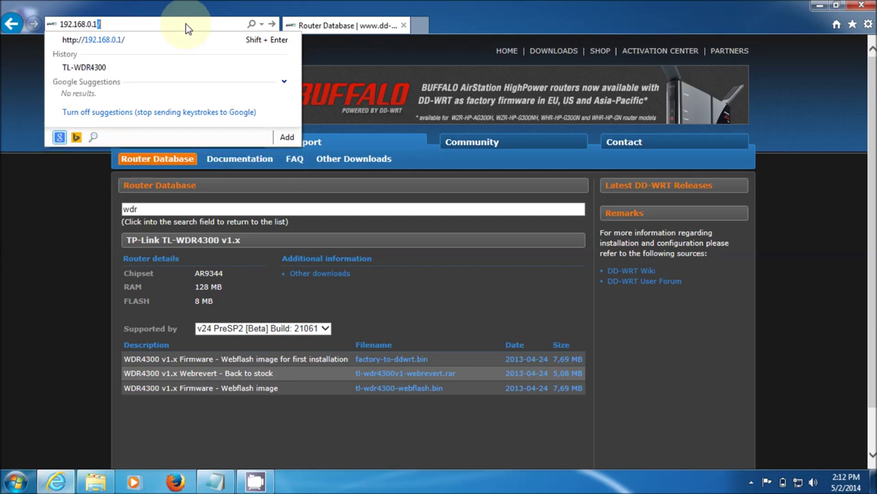
pyautogui.press('Return')
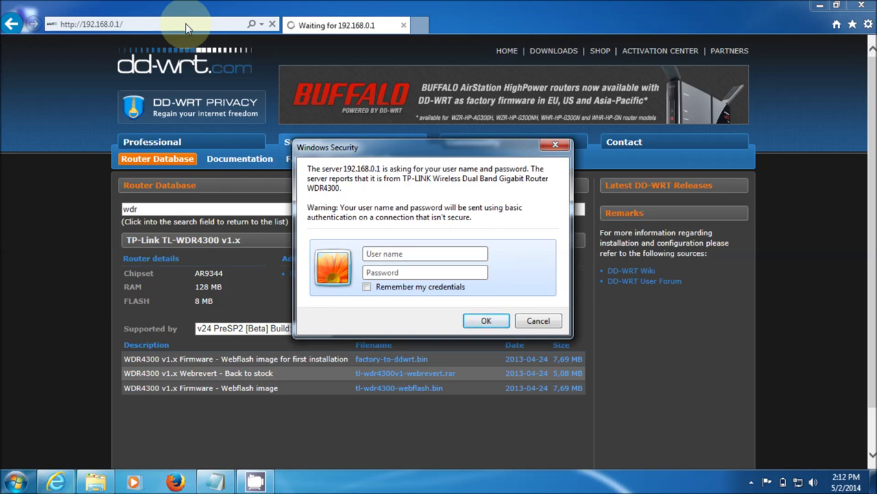
pyautogui.write('admin')
pyautogui.press('Tab')
pyautogui.write('adm')
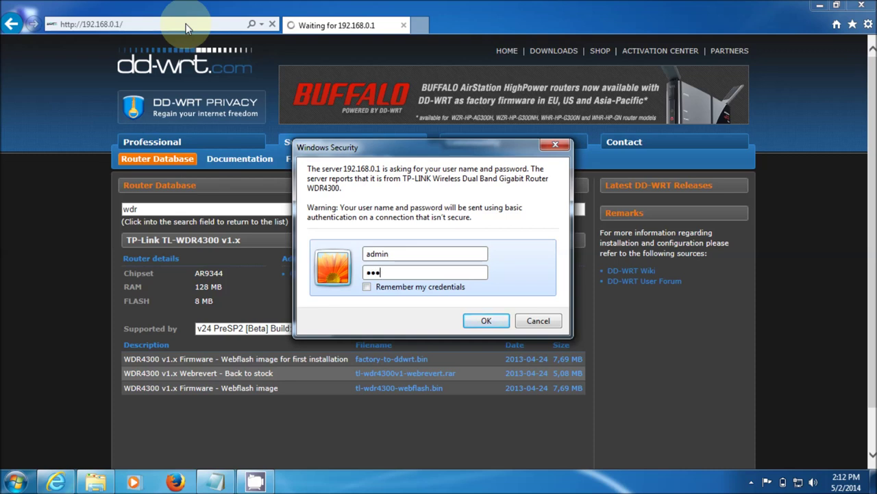
pyautogui.write('in')
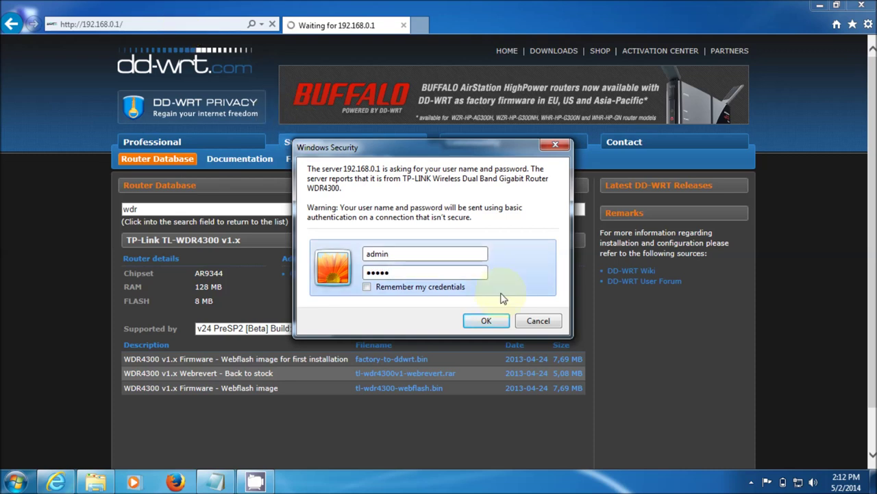
pyautogui.click(485, 325)
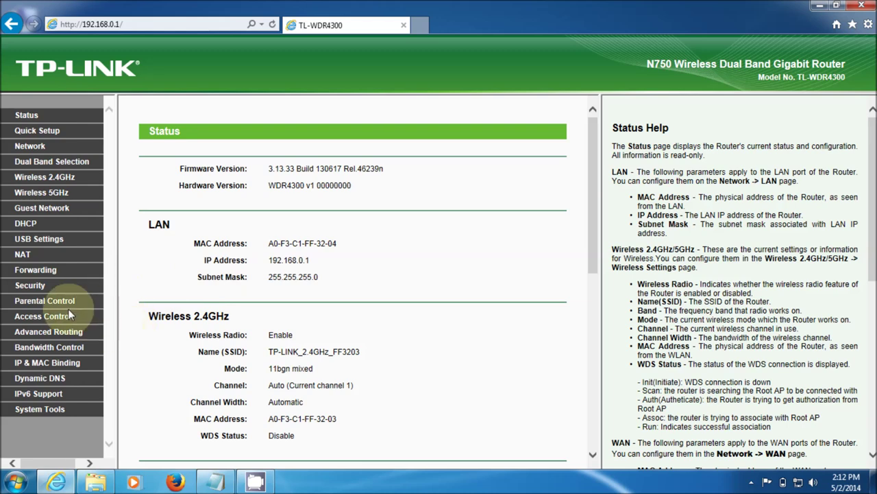
pyautogui.click(48, 414)
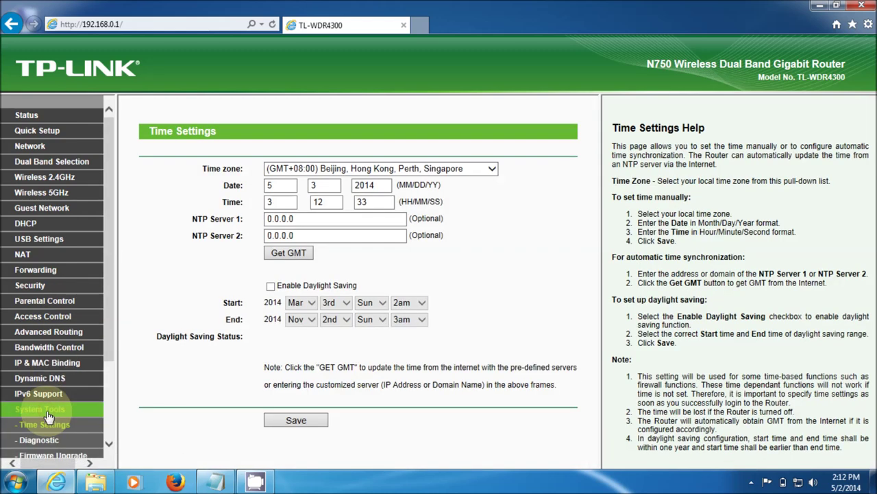
# Open System Tools > Firmware Upgrade, showing firmware 3.13.33 Build 130617 on WDR4300 v1.
pyautogui.moveTo(103, 317); pyautogui.dragTo(106, 413)
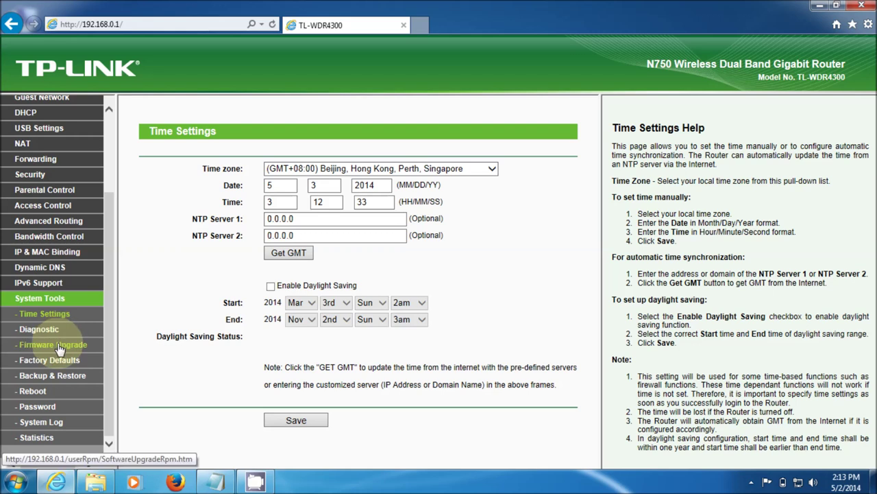
pyautogui.click(60, 349)
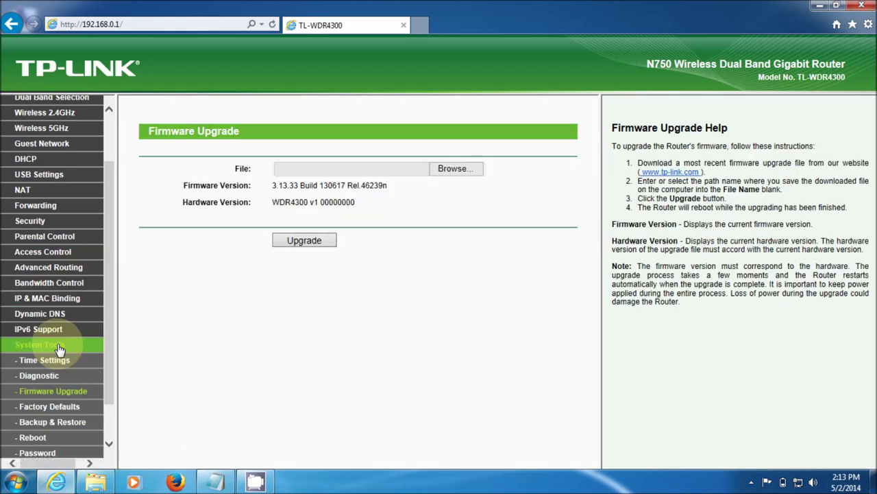
# Pick C:\TPLINK WDR4300\TL-WDR4300_V1_130617\factory-to-ddwrt.bin as the upgrade file.
pyautogui.click(453, 170)
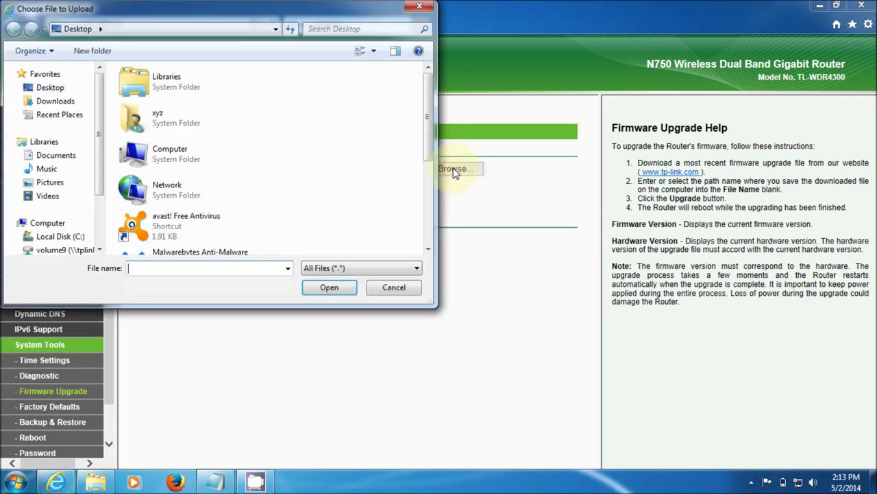
pyautogui.click(69, 238)
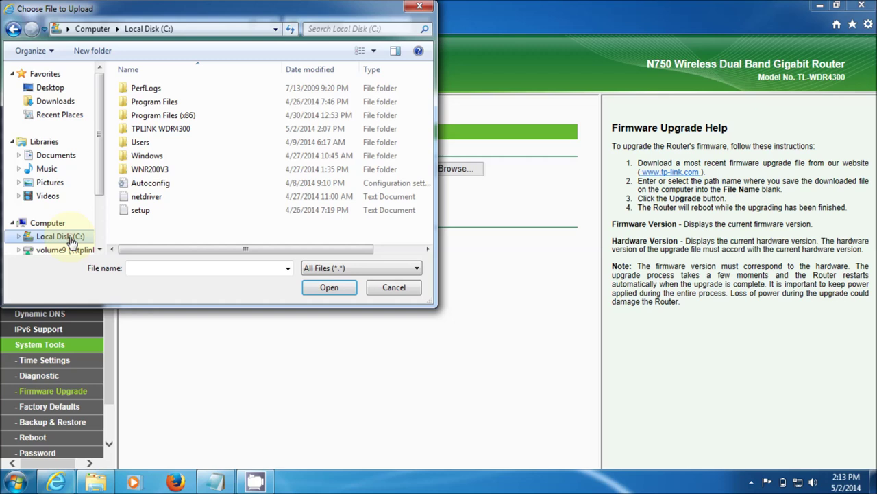
pyautogui.click(179, 130)
pyautogui.doubleClick(180, 130)
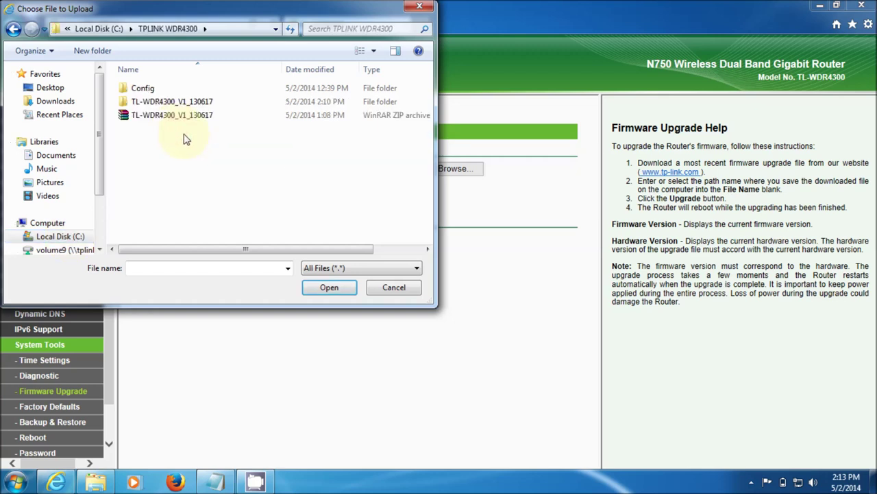
pyautogui.doubleClick(168, 104)
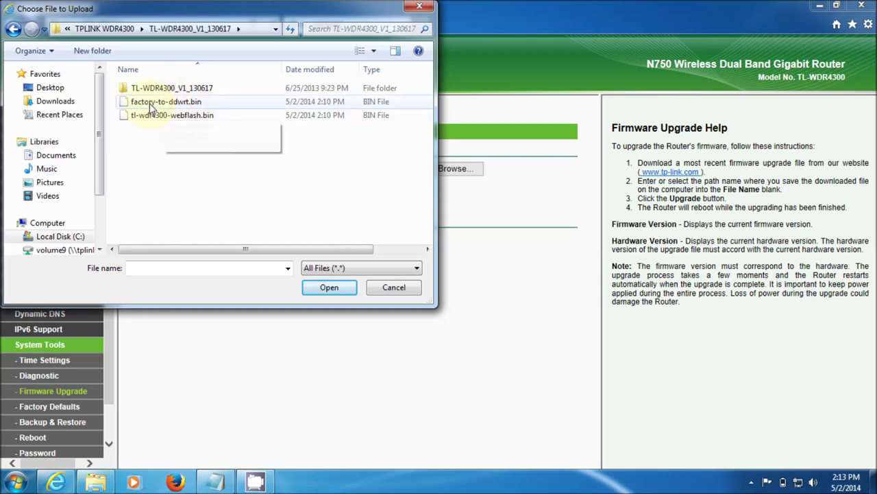
pyautogui.click(197, 104)
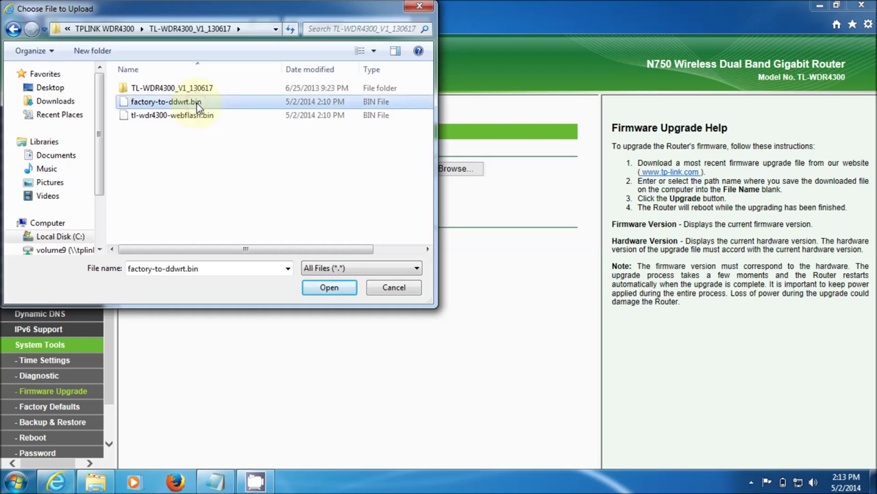
pyautogui.click(329, 287)
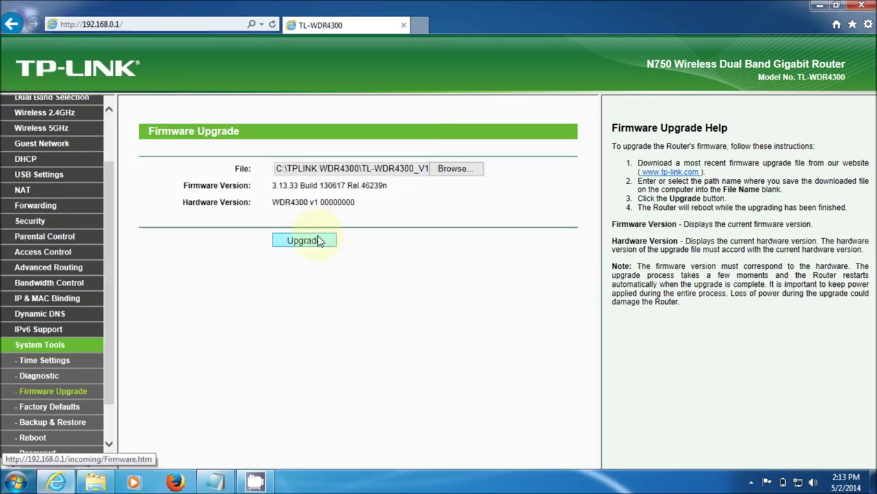
# Start the upgrade, confirm the prompt, and let the flash reach 100% successfully.
pyautogui.click(317, 240)
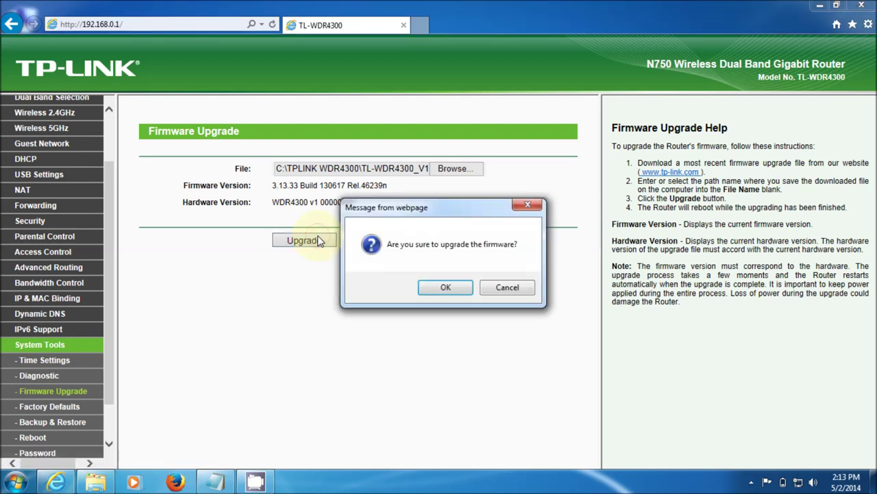
pyautogui.click(449, 288)
pyautogui.click(449, 288)
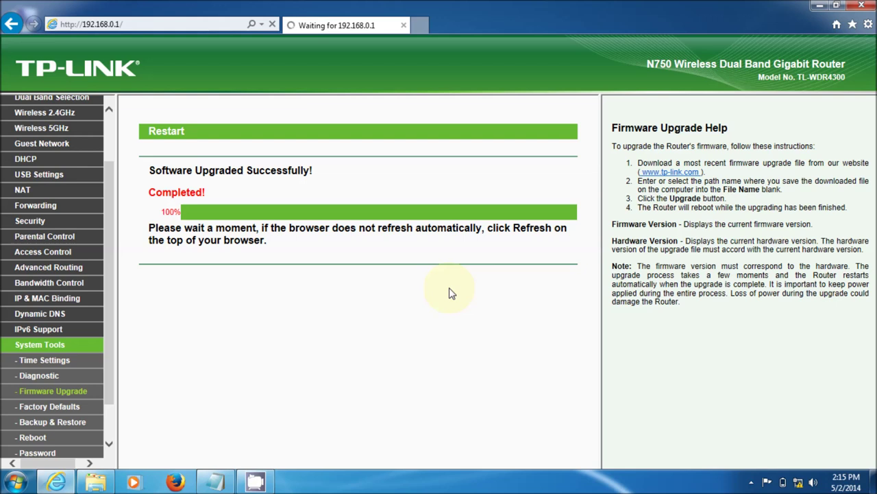
# Select the 192.168.0.1 address, then reopen Network Connections from the tray.
pyautogui.click(207, 25)
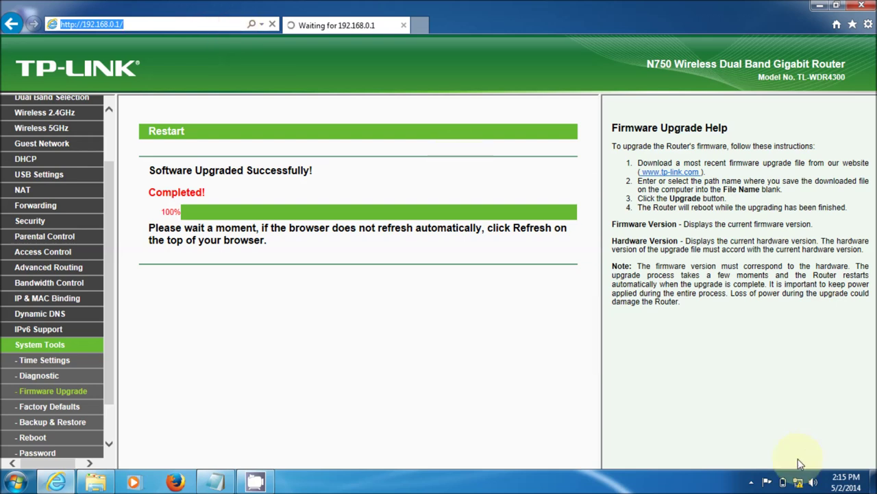
pyautogui.click(798, 482)
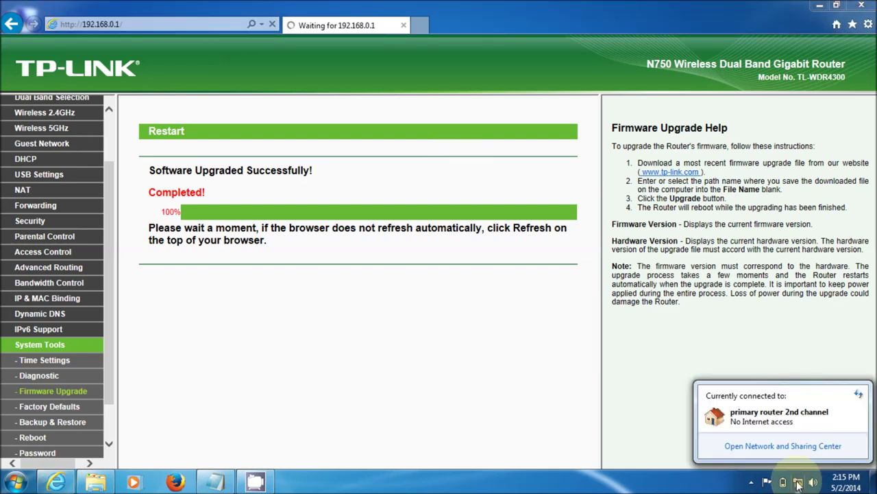
pyautogui.click(789, 446)
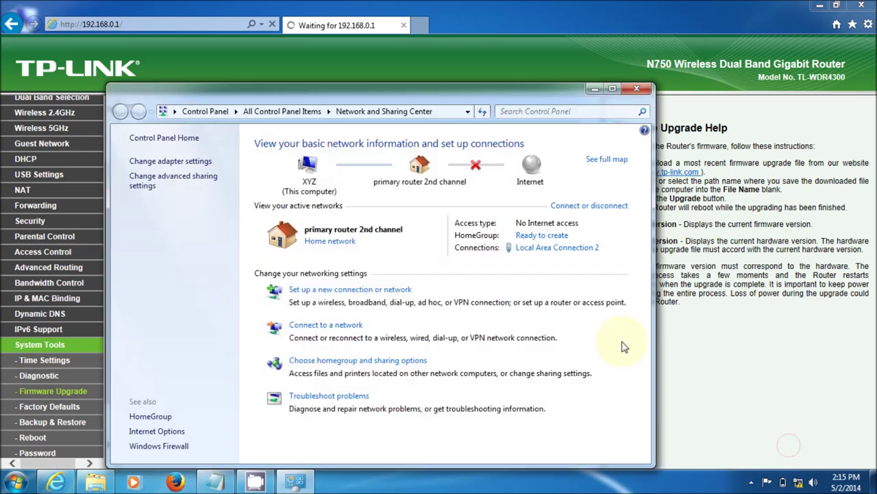
pyautogui.click(205, 162)
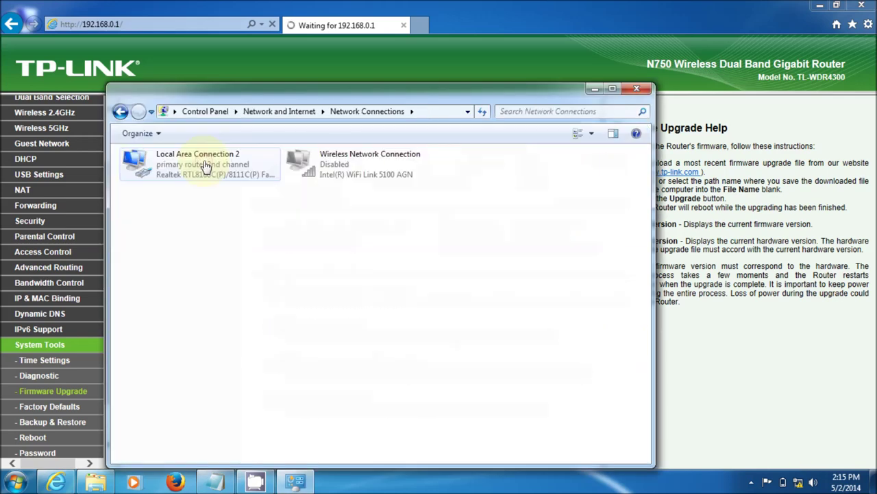
# Check Local Area Connection 2's IPv4 settings obtain IP and DNS automatically, closing unchanged.
pyautogui.rightClick(203, 163)
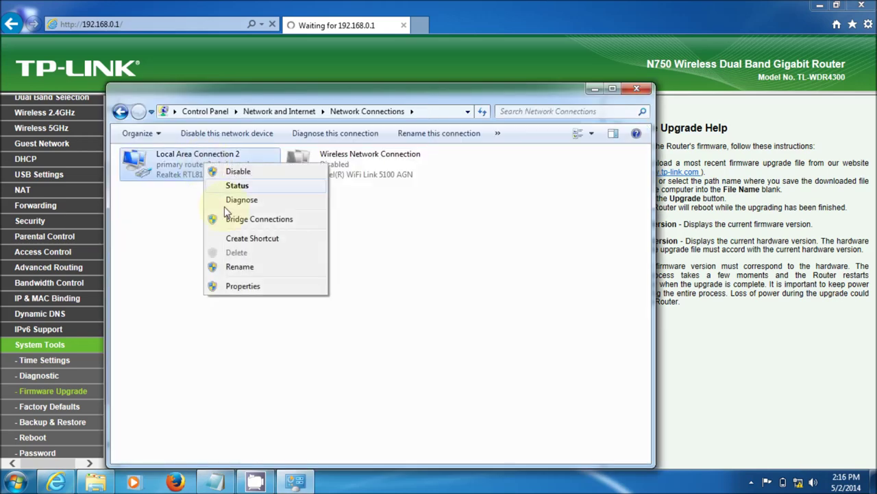
pyautogui.click(244, 286)
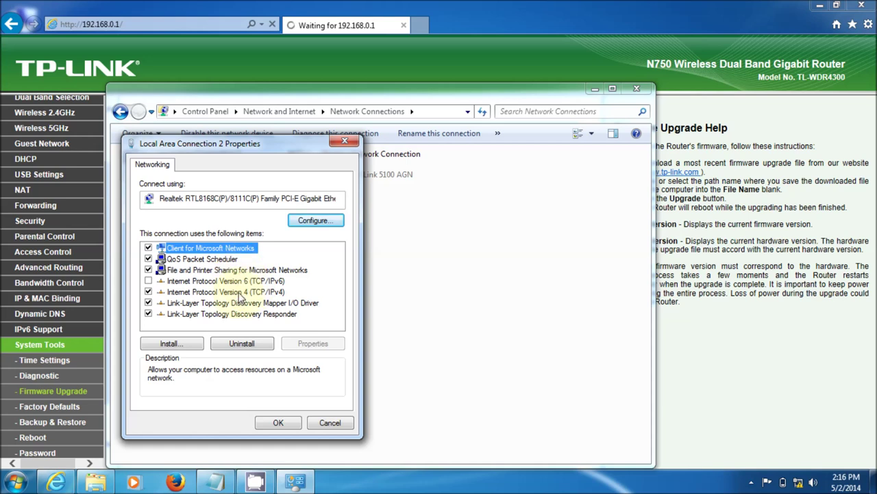
pyautogui.click(345, 141)
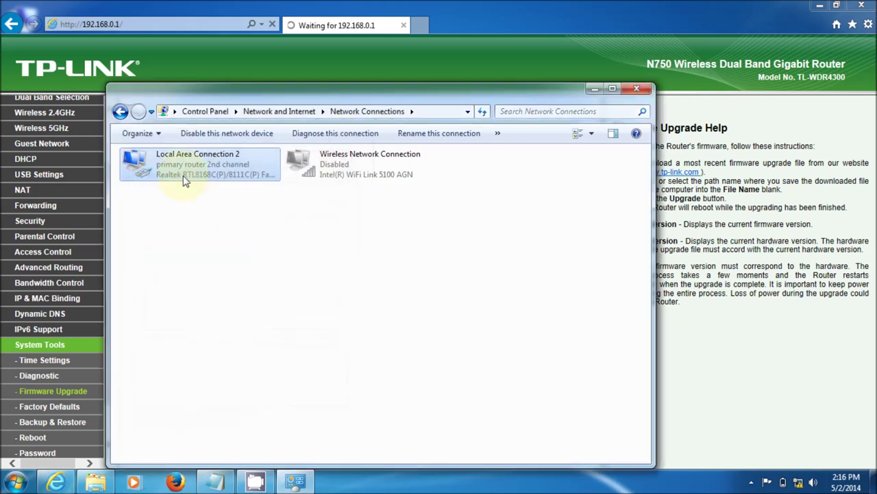
pyautogui.rightClick(187, 174)
pyautogui.click(225, 294)
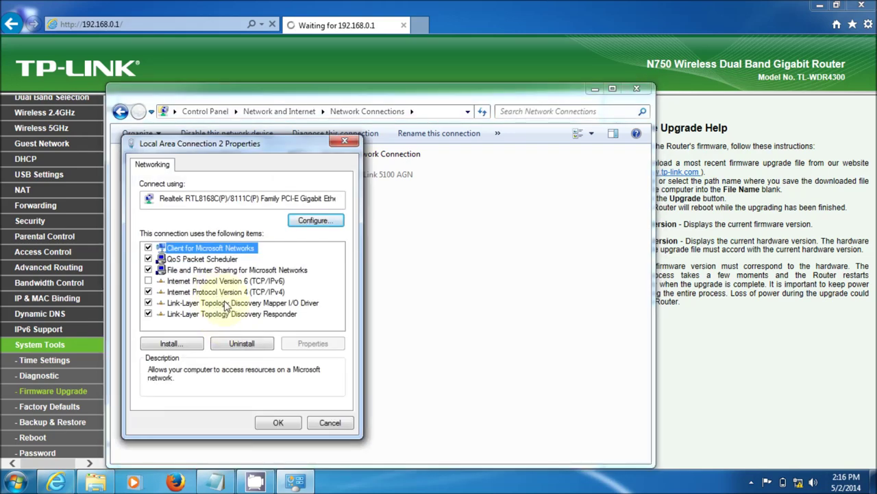
pyautogui.doubleClick(226, 292)
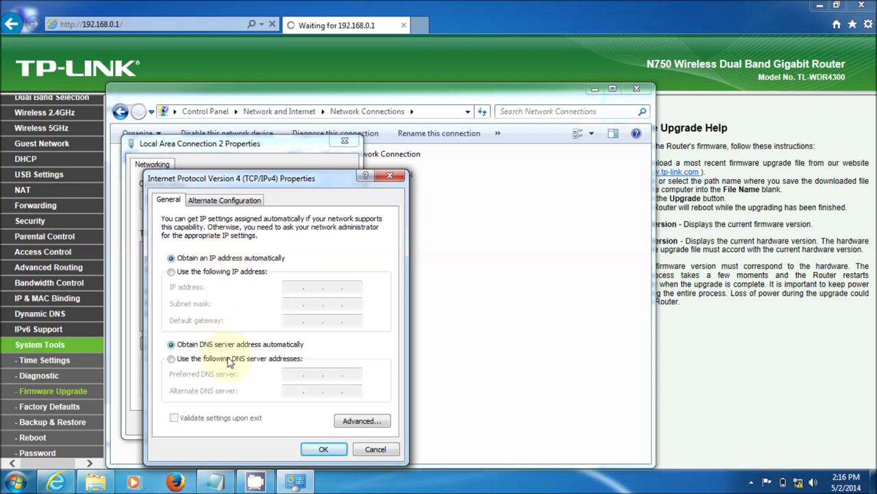
pyautogui.click(315, 449)
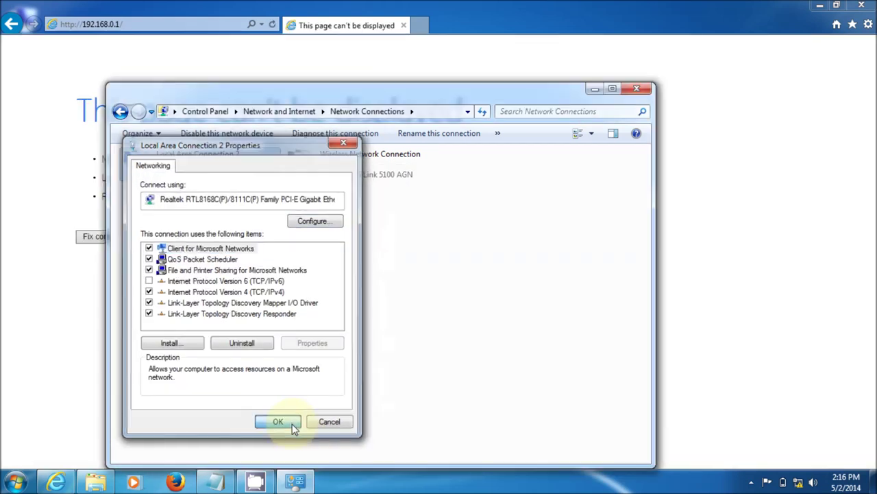
pyautogui.click(292, 424)
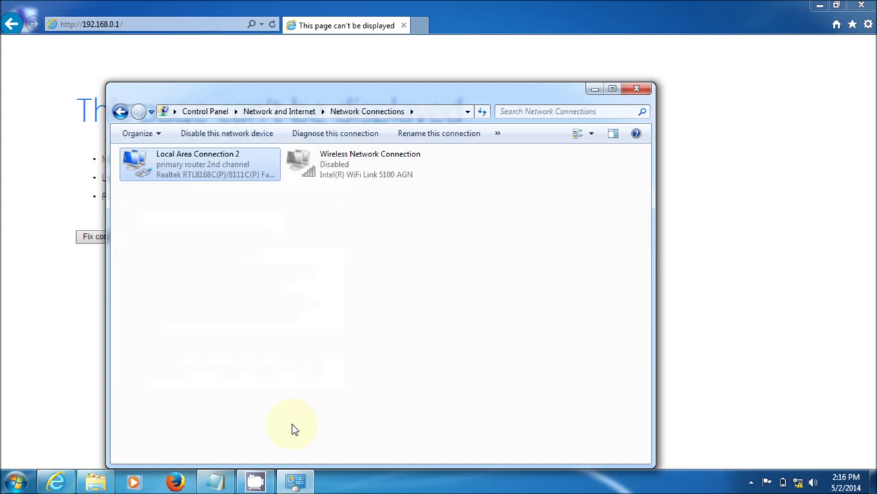
# Check Local Area Connection 2's details for IPv4 192.168.1.124 and gateway 192.168.1.1.
pyautogui.rightClick(212, 162)
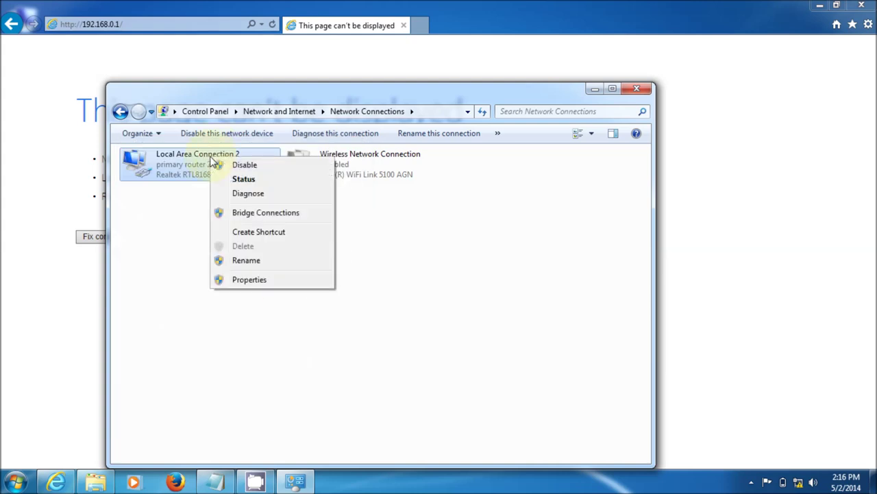
pyautogui.click(242, 179)
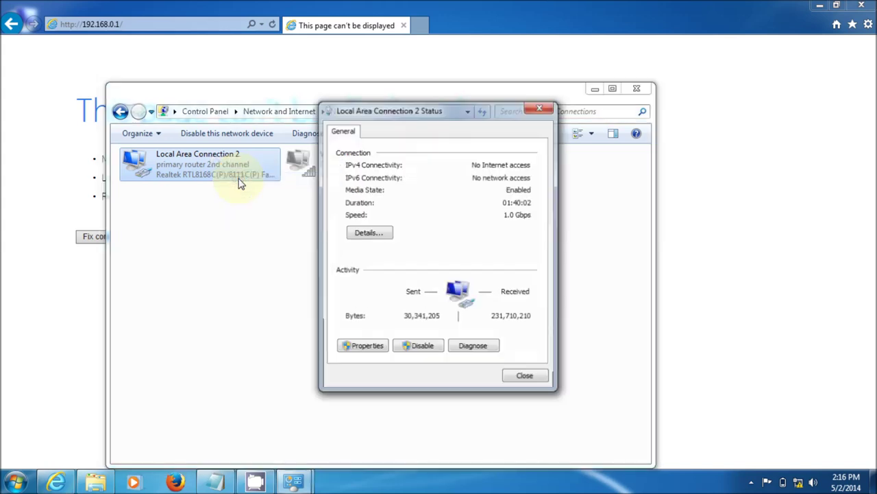
pyautogui.click(366, 231)
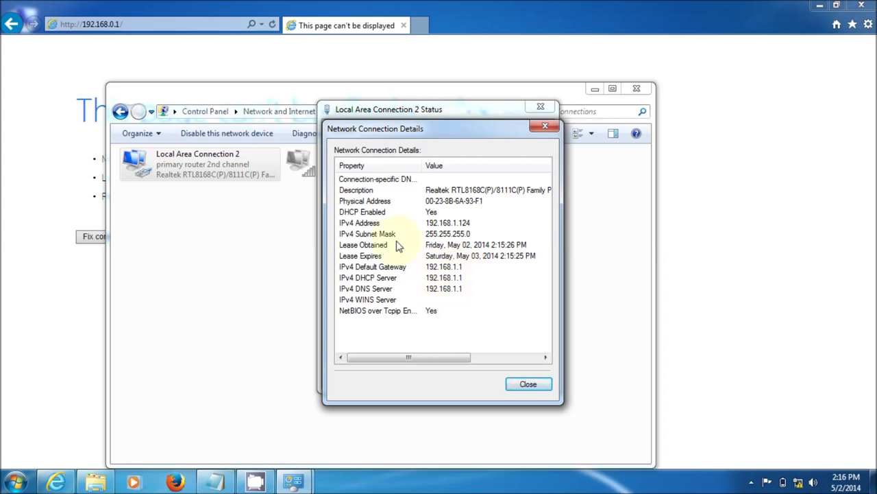
# Close the details and status dialogs and minimize the Network Connections window.
pyautogui.click(526, 387)
pyautogui.click(526, 385)
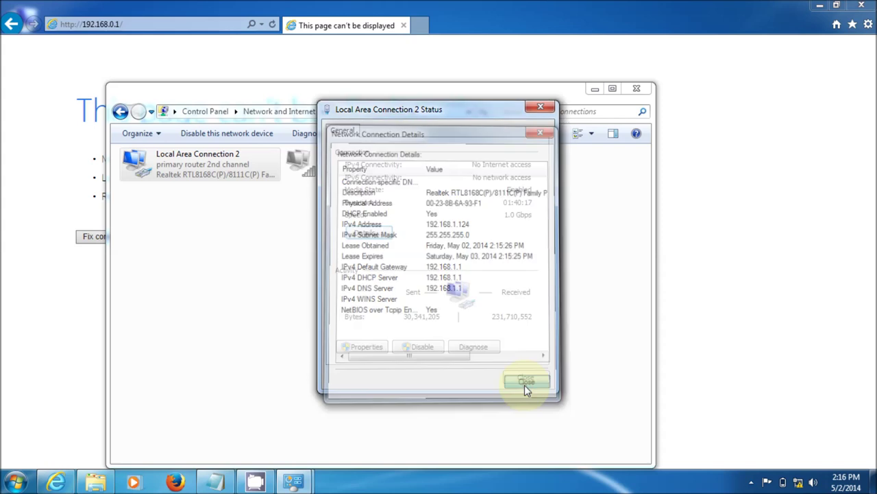
pyautogui.click(524, 377)
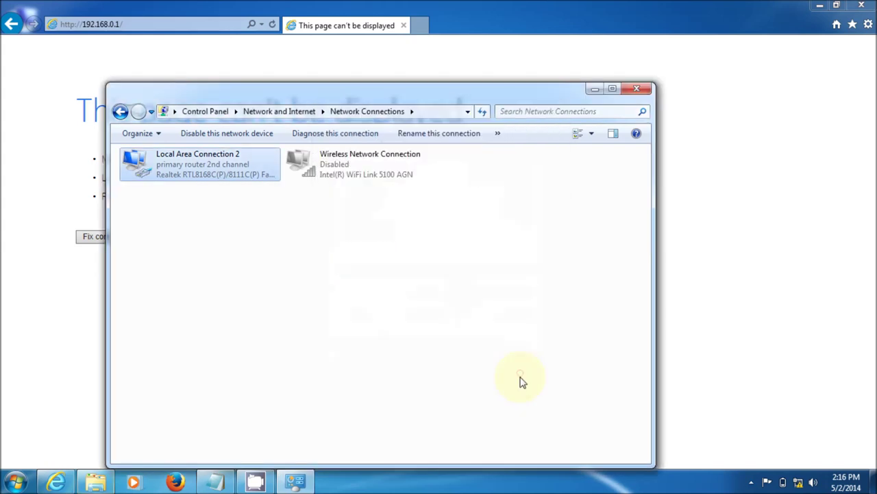
pyautogui.click(595, 89)
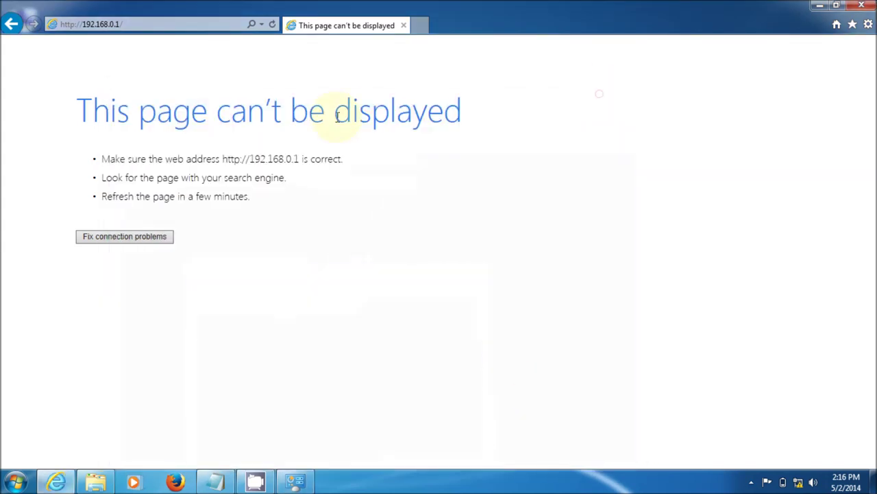
# Load the router's web interface at 192.168.1.1.
pyautogui.click(161, 26)
pyautogui.write('1')
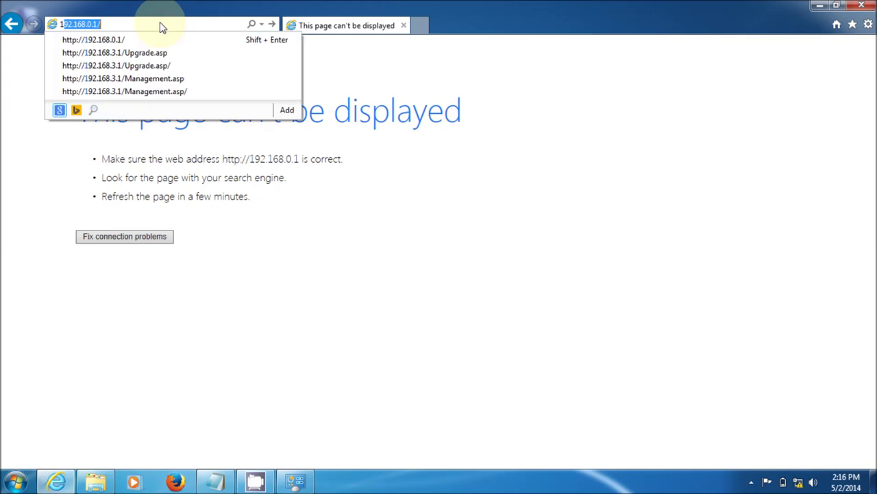
pyautogui.write('92.168.1.1')
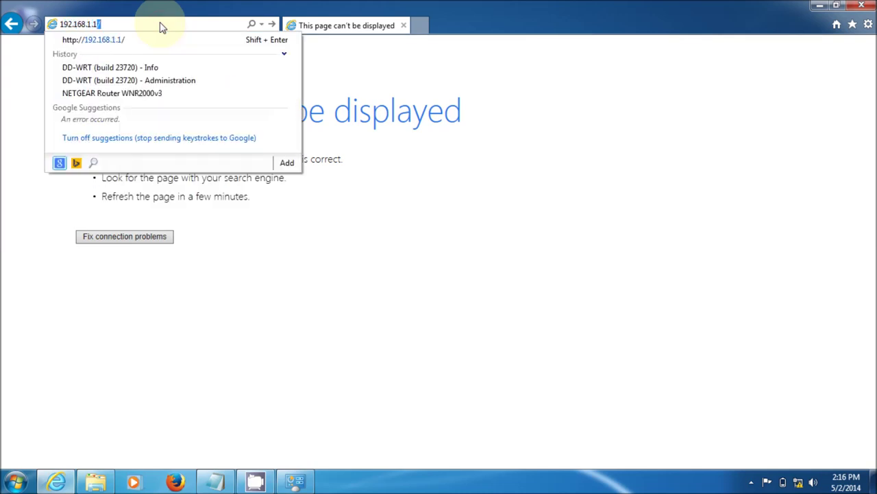
pyautogui.press('Return')
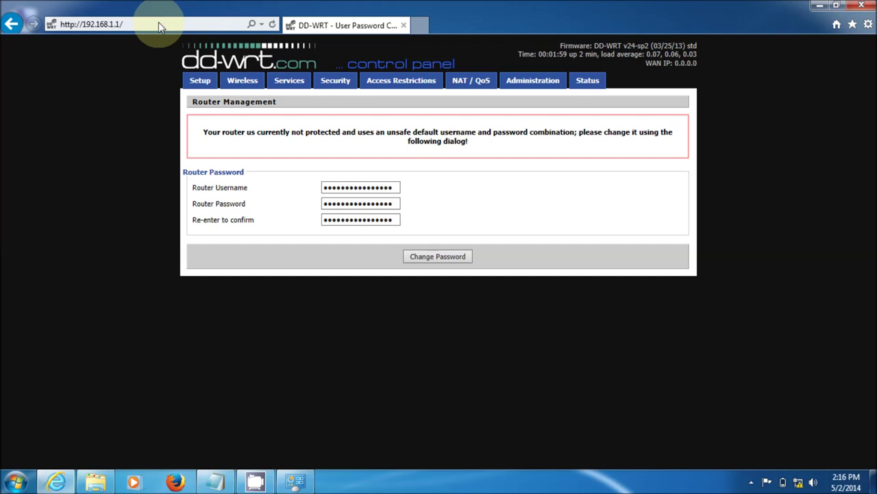
# Enter a new router username, password and confirmation, then save them with Change Password.
pyautogui.click(352, 187)
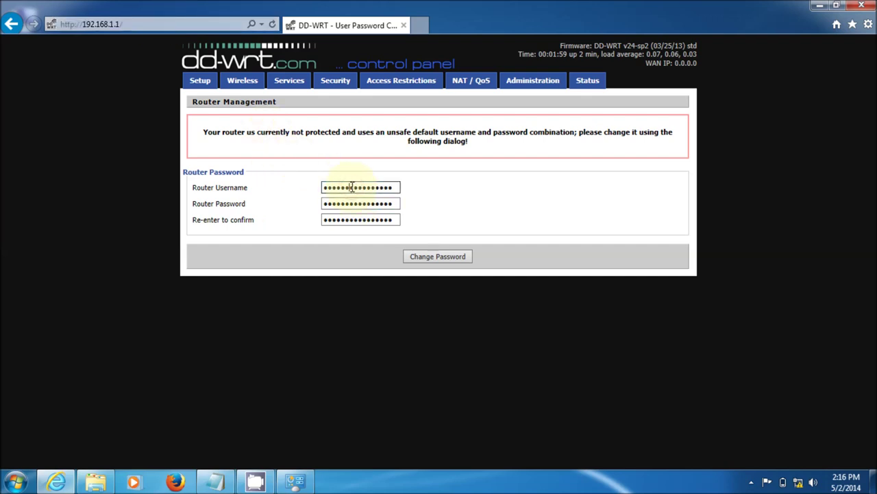
pyautogui.doubleClick(352, 187)
pyautogui.write('admin')
pyautogui.press('Tab')
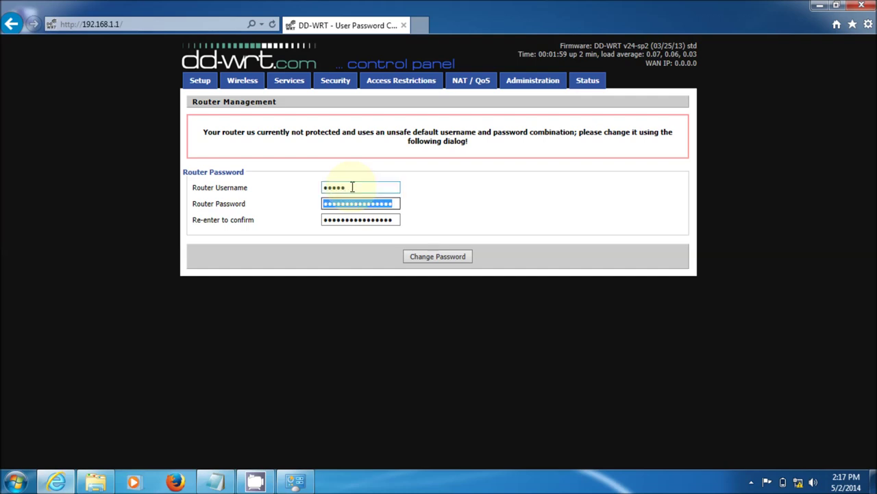
pyautogui.write('admin')
pyautogui.press('Tab')
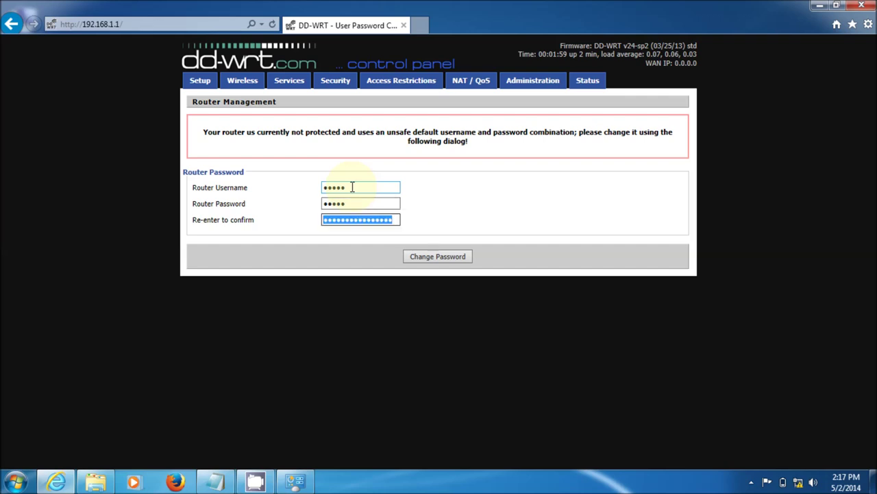
pyautogui.write('admin')
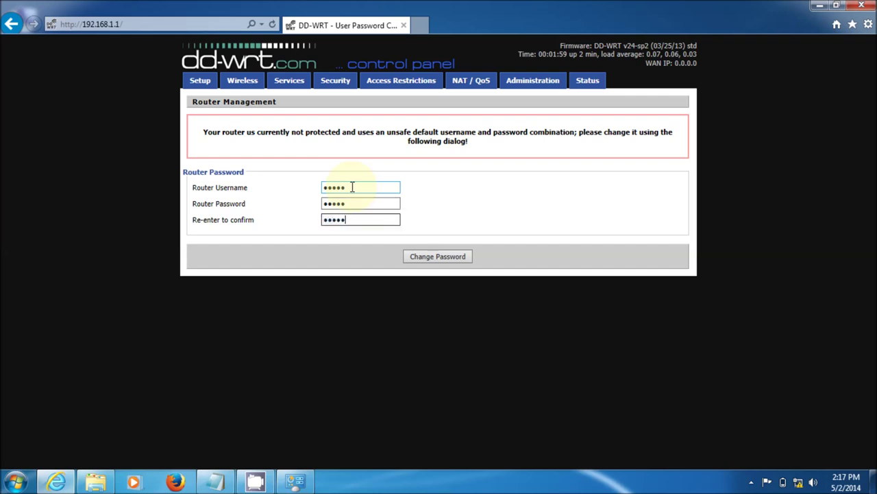
pyautogui.click(447, 259)
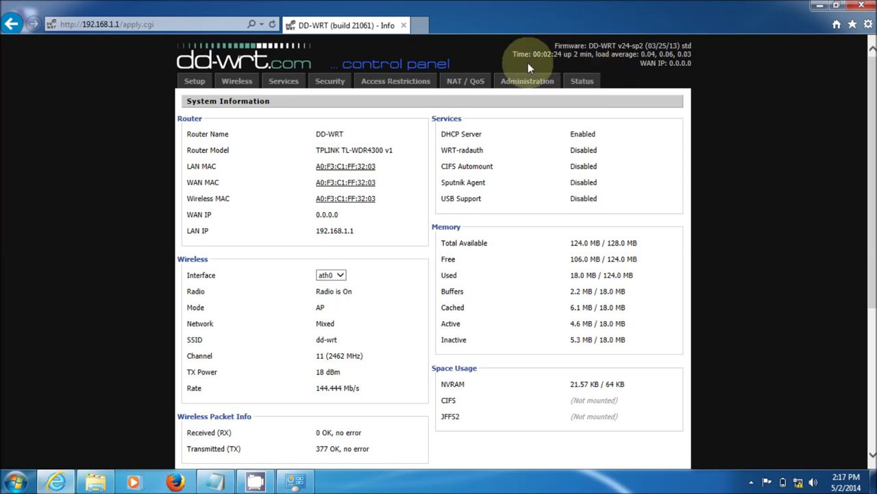
# Log in to the Administration tab with the router credentials and open Firmware Upgrade.
pyautogui.click(527, 83)
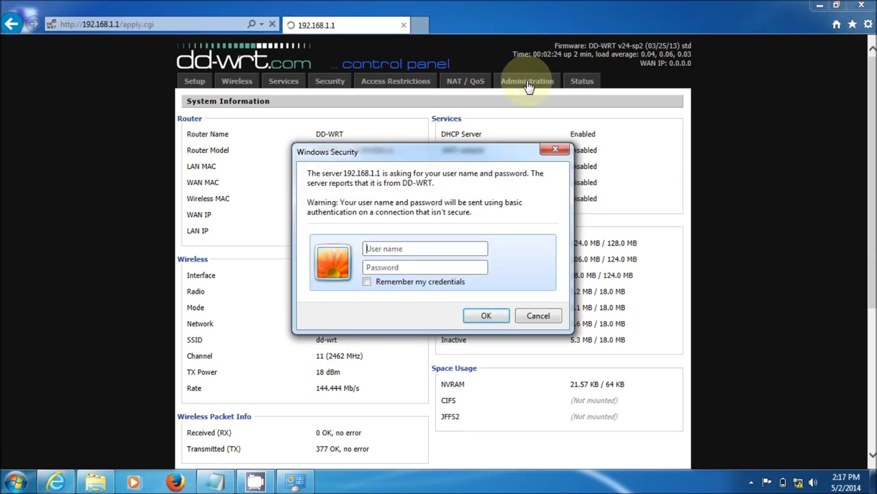
pyautogui.write('adm')
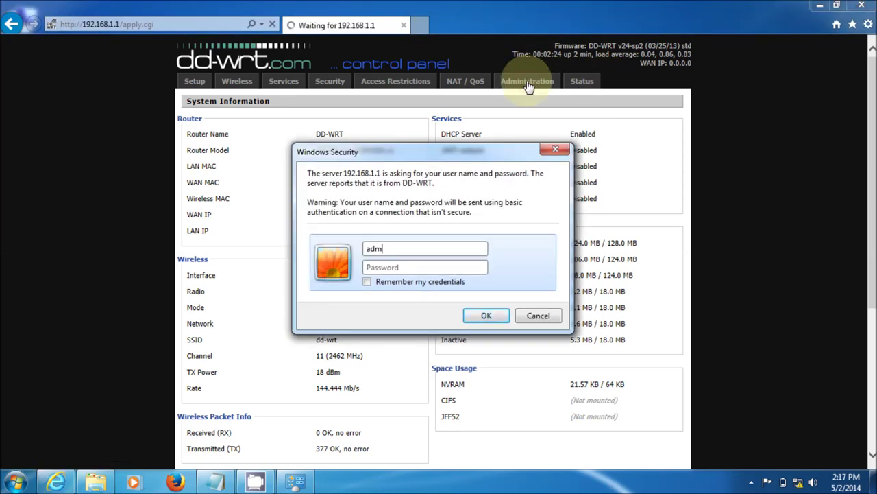
pyautogui.write('inadmin')
pyautogui.press('Return')
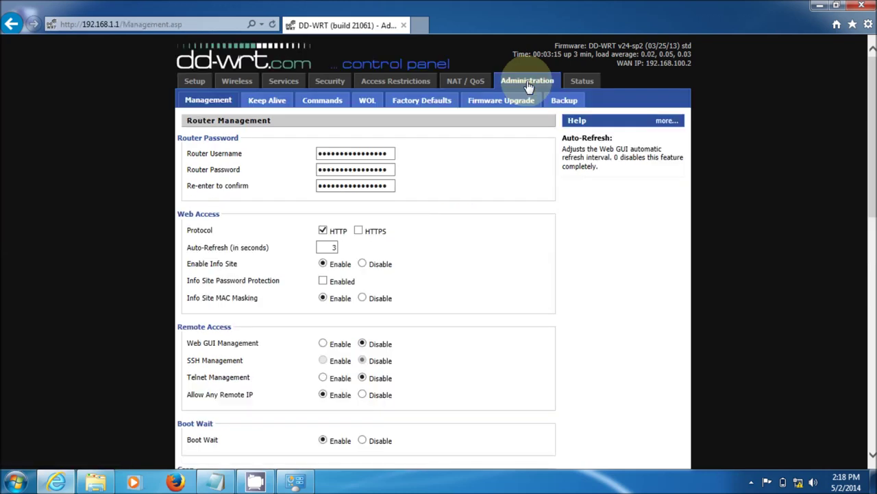
pyautogui.click(509, 108)
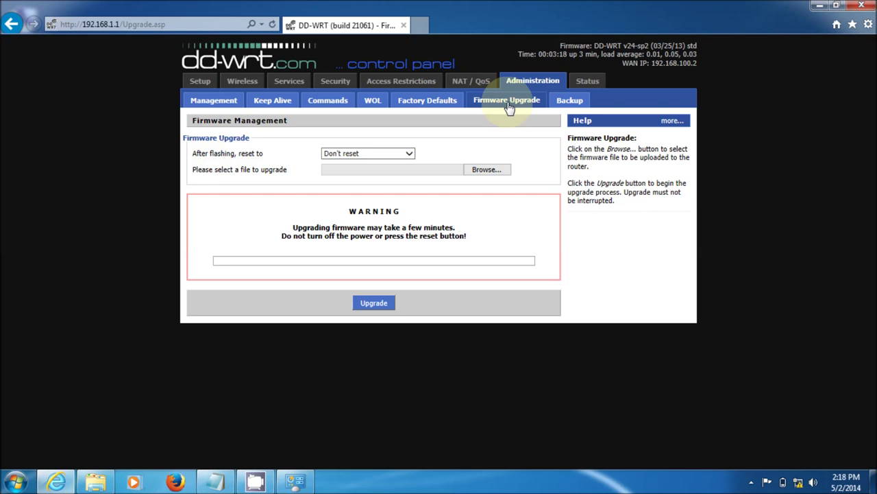
# Choose tl-wdr4300-webflash.bin as the firmware file and start the upgrade.
pyautogui.click(498, 177)
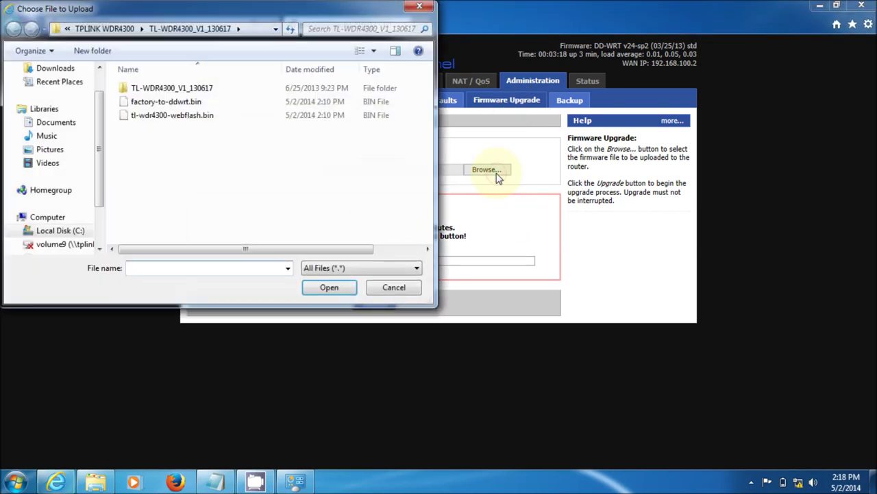
pyautogui.click(207, 120)
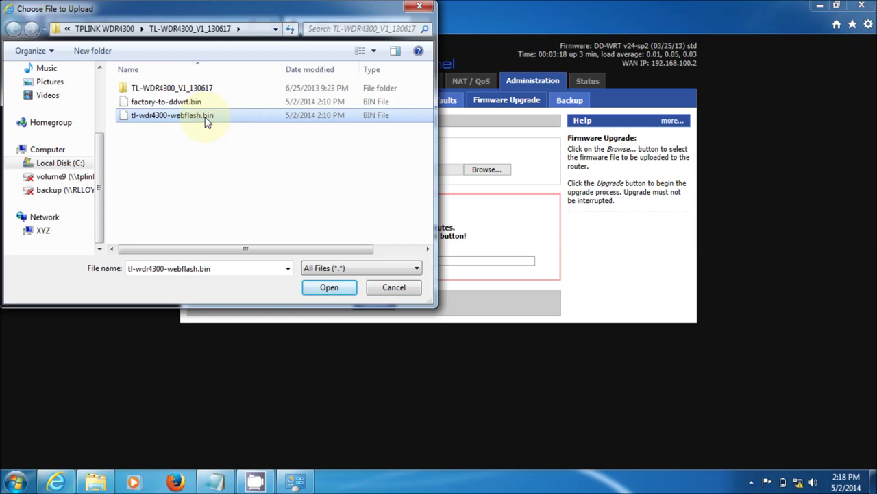
pyautogui.click(328, 289)
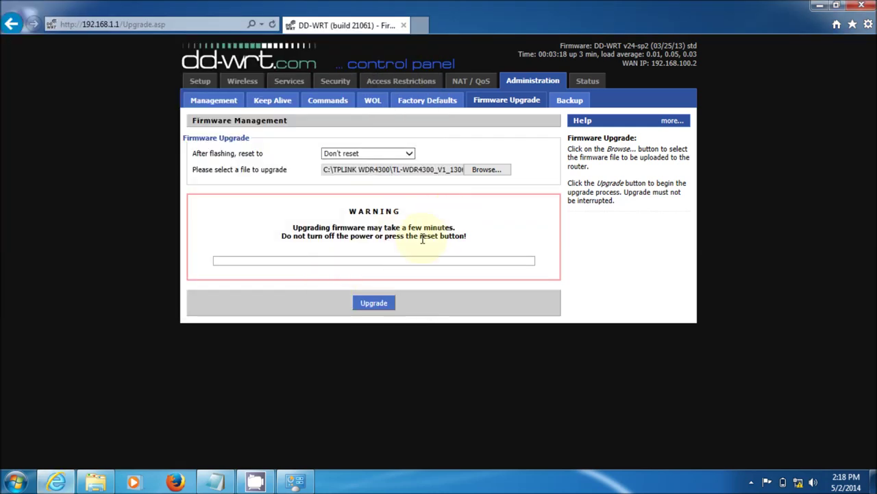
pyautogui.click(373, 304)
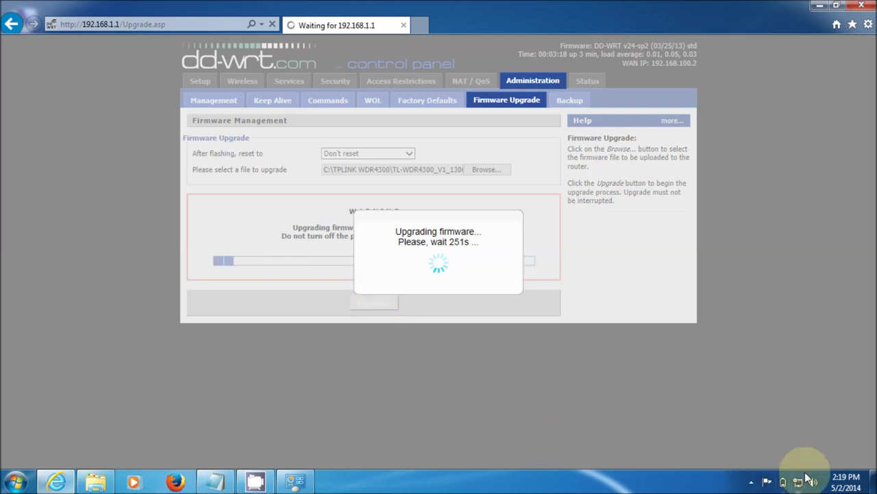
pyautogui.click(802, 481)
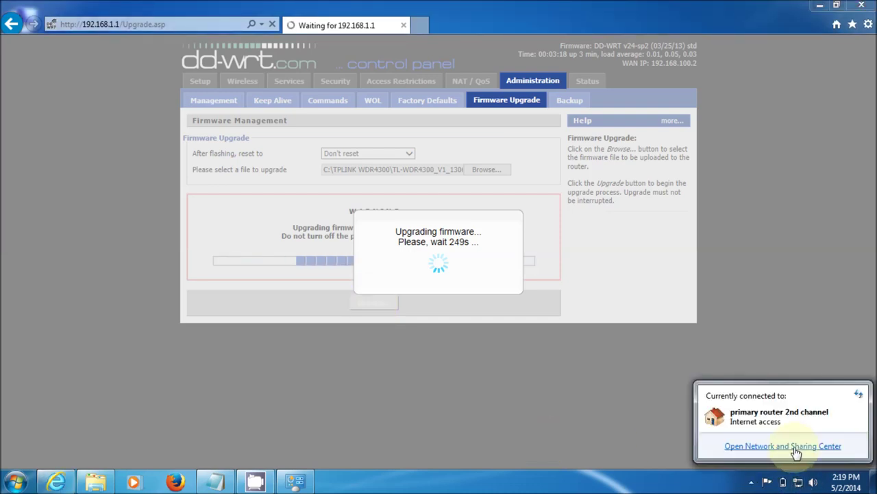
pyautogui.click(795, 447)
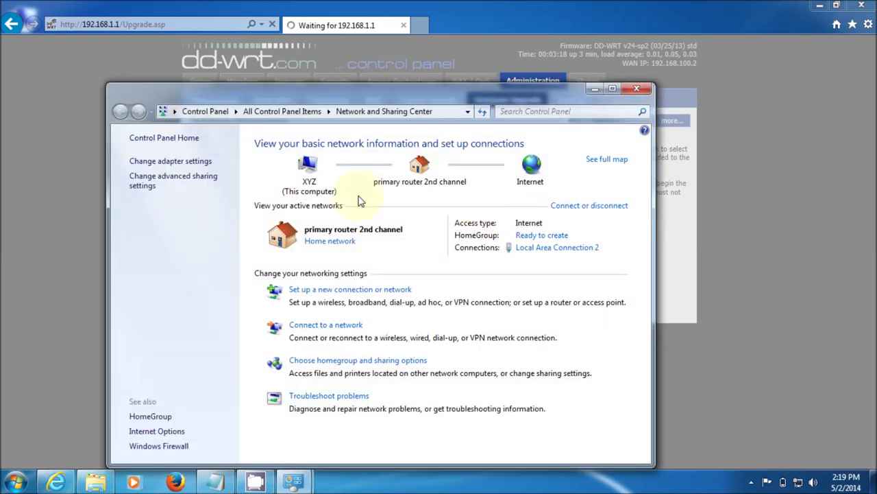
pyautogui.click(191, 162)
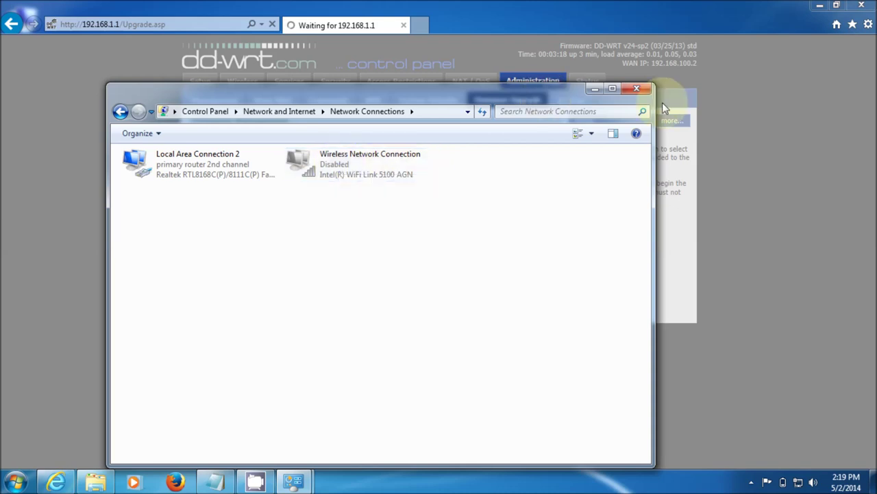
pyautogui.click(638, 89)
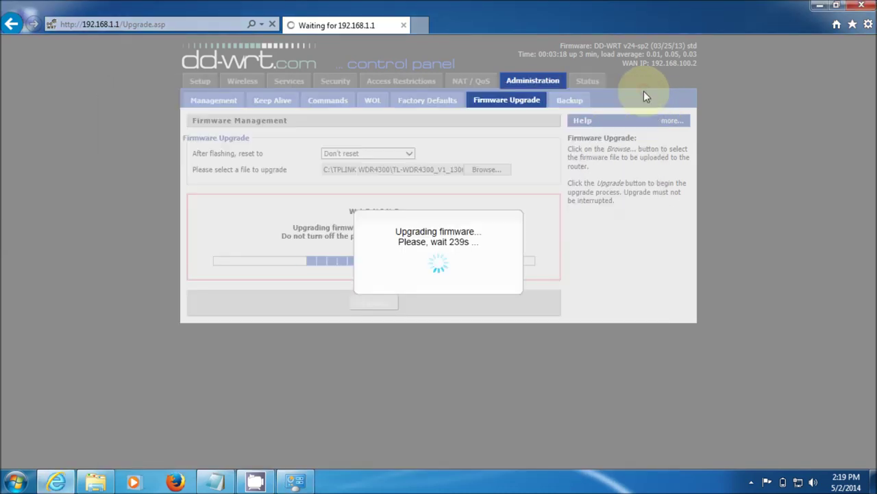
pyautogui.click(206, 24)
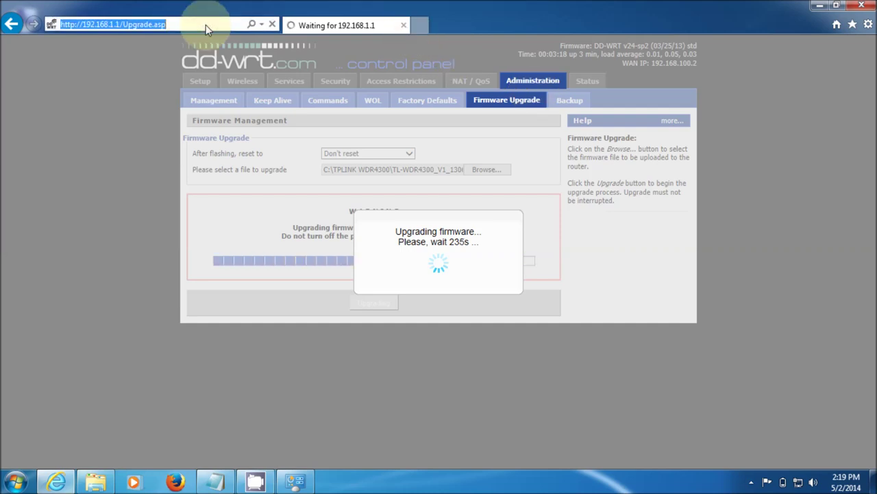
pyautogui.click(206, 25)
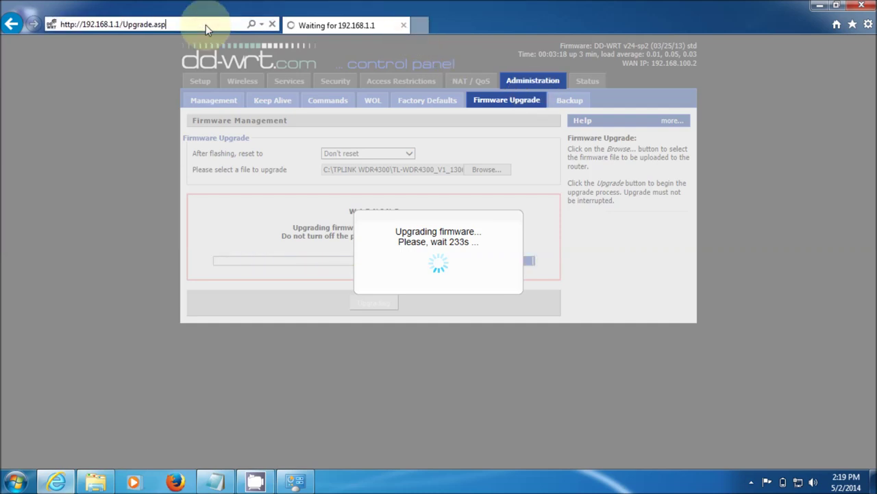
pyautogui.press('BackSpace')
pyautogui.press('BackSpace')
pyautogui.press('BackSpace')
pyautogui.press('BackSpace')
pyautogui.press('BackSpace')
pyautogui.press('BackSpace')
pyautogui.press('BackSpace')
pyautogui.press('BackSpace')
pyautogui.press('BackSpace')
pyautogui.press('BackSpace')
pyautogui.press('BackSpace')
pyautogui.press('BackSpace')
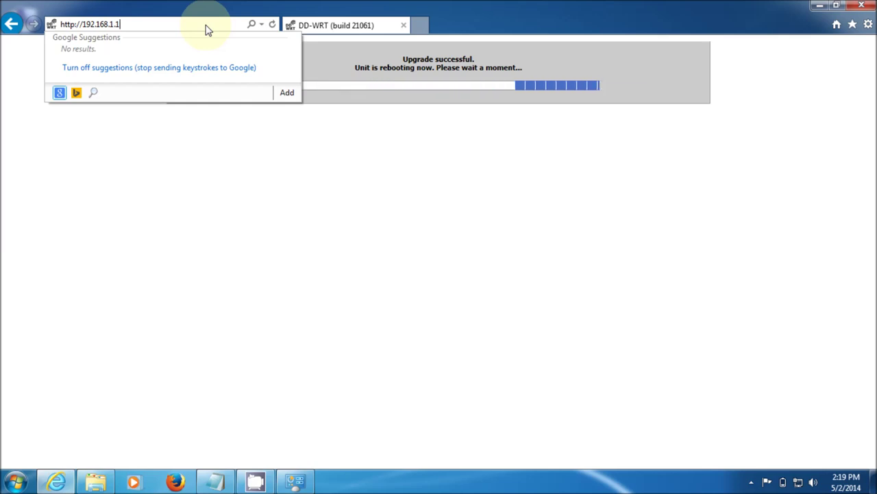
pyautogui.press('Return')
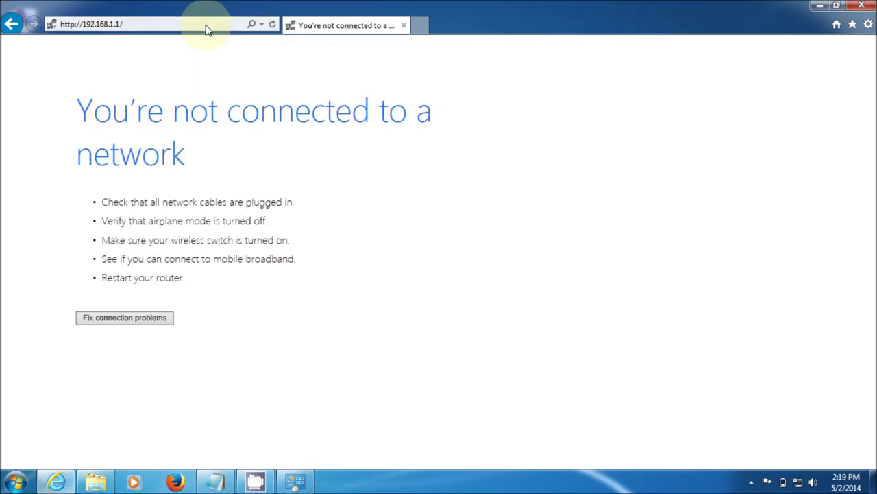
# Keep reloading 192.168.1.1 while the router reboots after the upgrade.
pyautogui.click(206, 26)
pyautogui.click(206, 29)
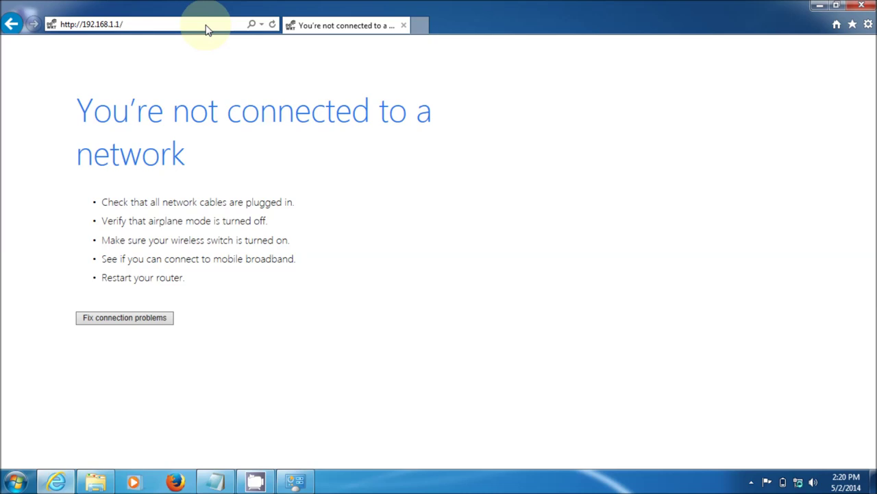
pyautogui.press('Return')
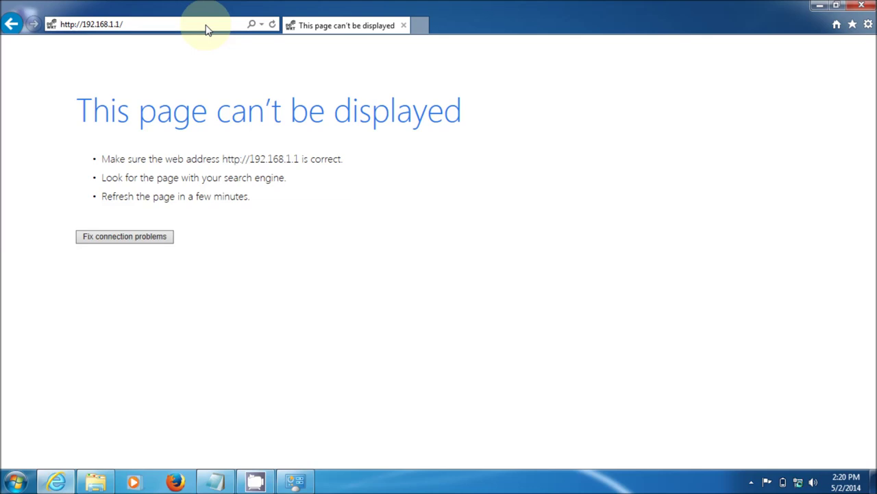
pyautogui.press('Return')
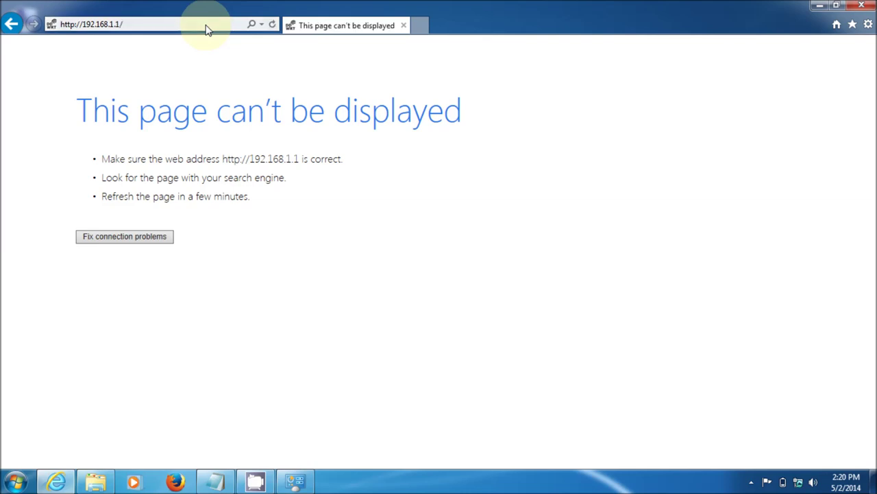
pyautogui.click(208, 29)
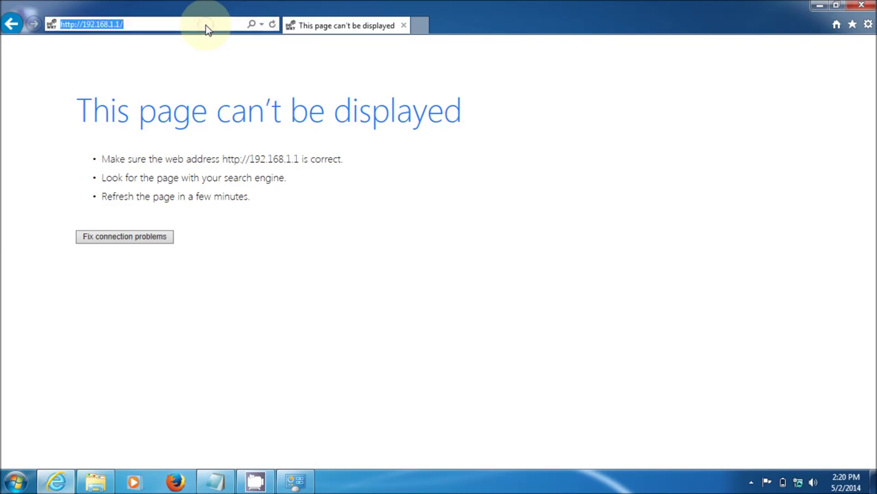
pyautogui.click(207, 30)
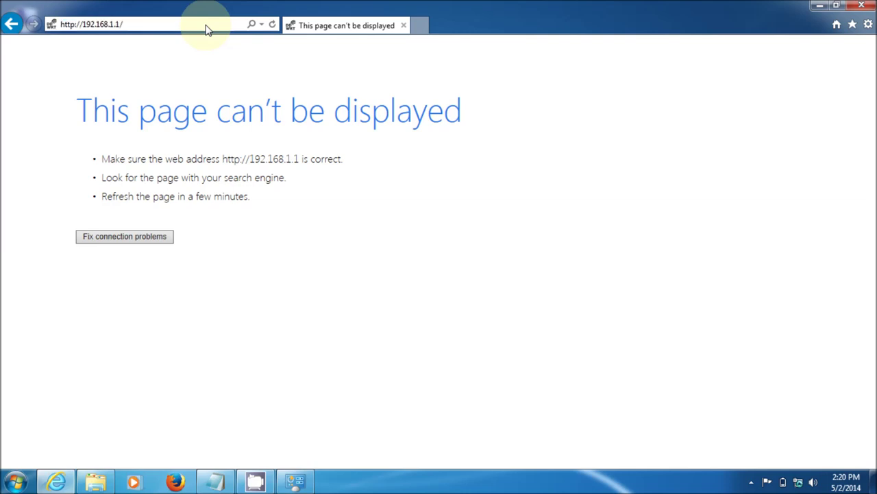
pyautogui.press('Return')
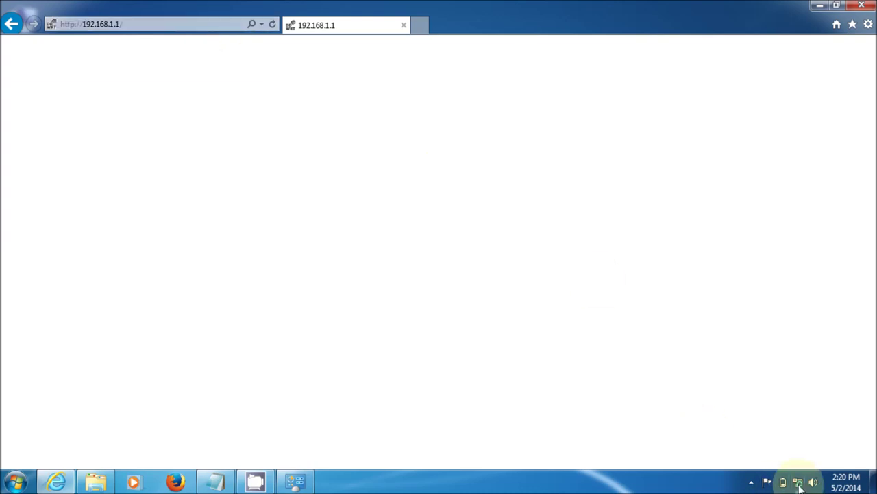
pyautogui.moveTo(800, 487)
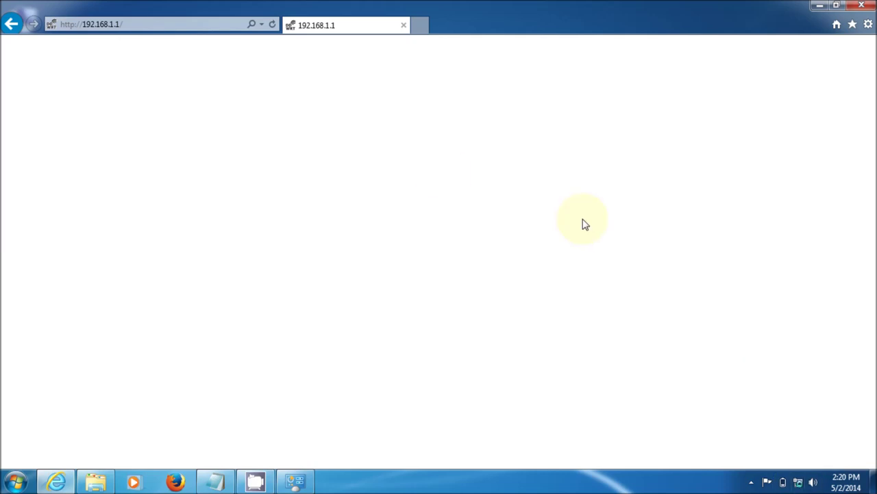
pyautogui.click(190, 26)
# View DD-WRT's Status page showing build 21061 and the WAN IP, then open the file browser.
pyautogui.click(189, 26)
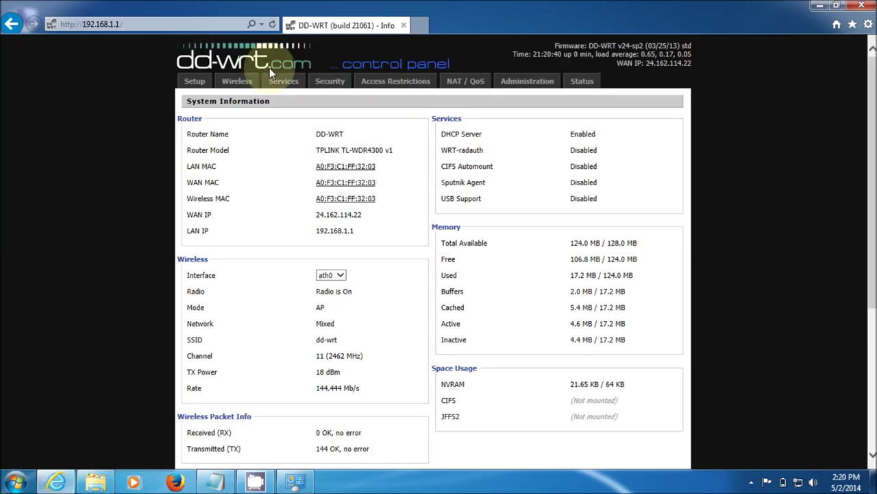
pyautogui.click(580, 89)
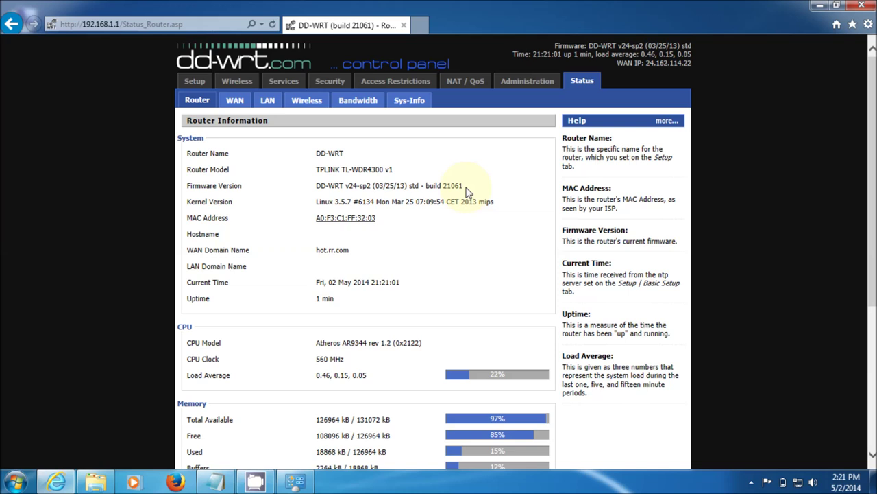
pyautogui.click(100, 483)
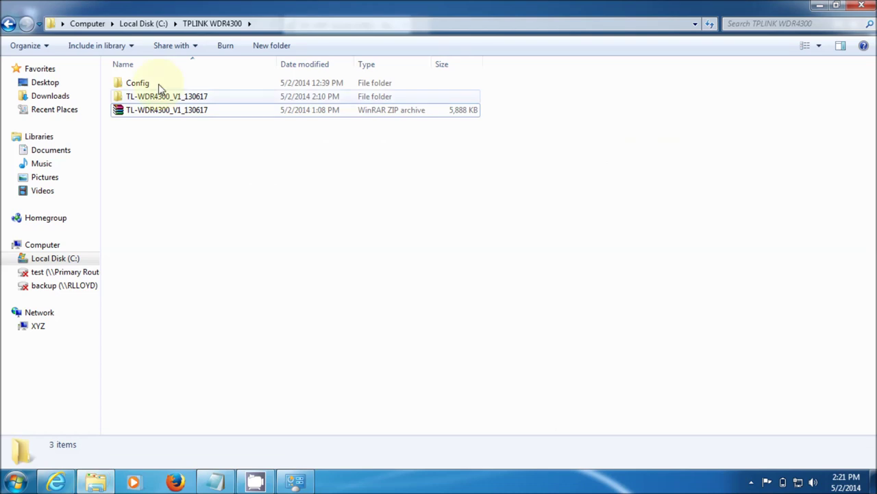
pyautogui.doubleClick(159, 97)
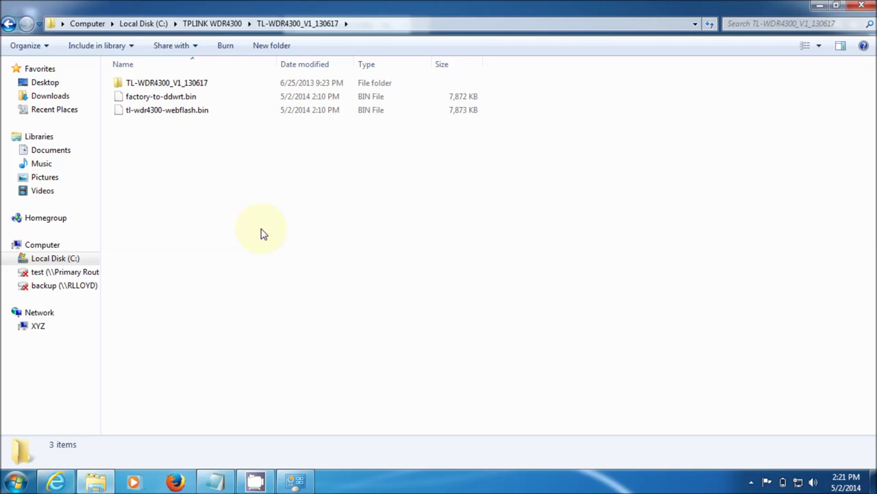
pyautogui.click(861, 6)
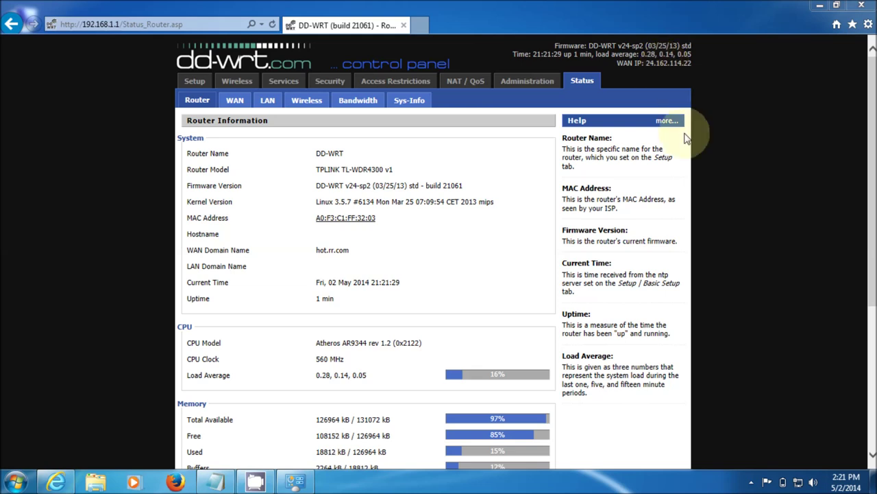
# Enable the disabled Wireless Network Connection adapter from Network and Sharing Center's adapter settings.
pyautogui.rightClick(800, 483)
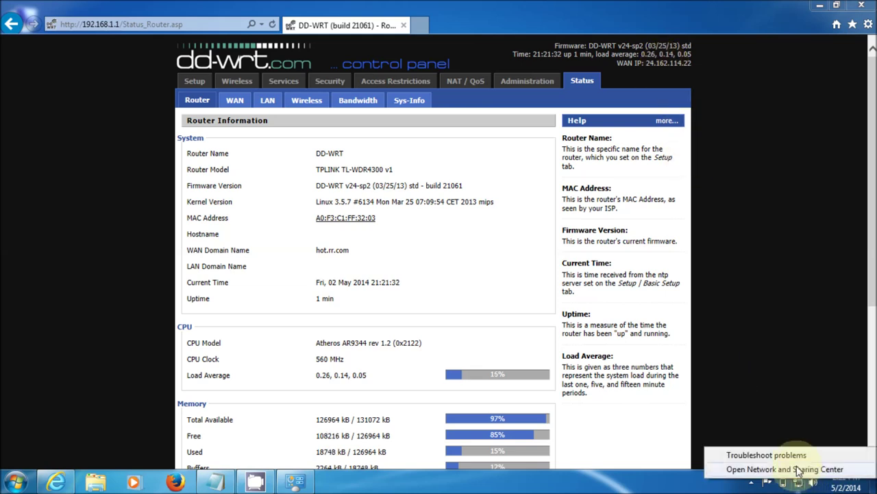
pyautogui.click(798, 470)
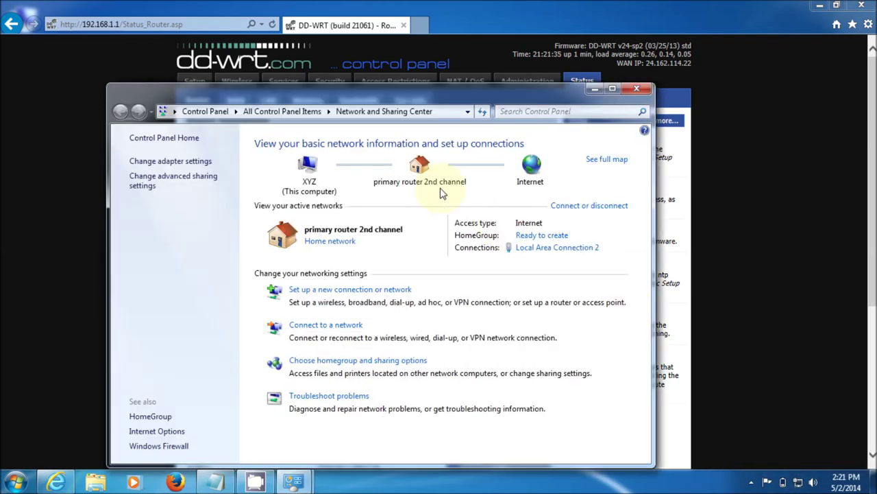
pyautogui.click(206, 160)
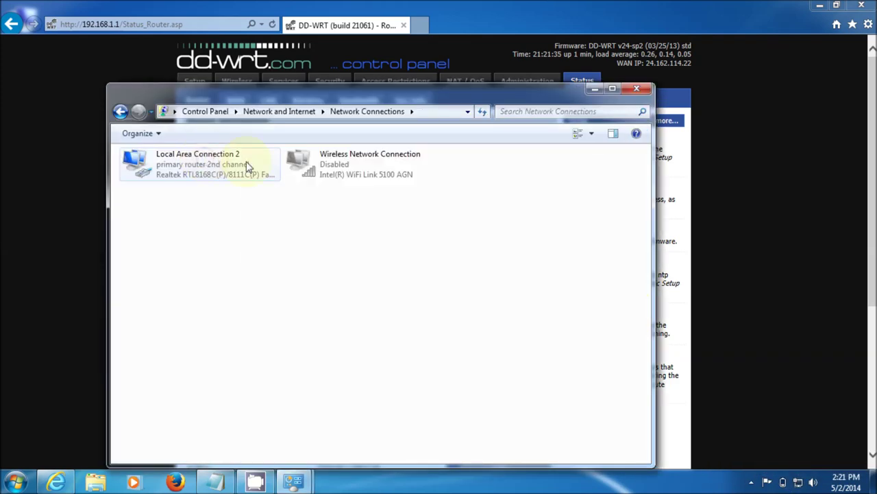
pyautogui.click(319, 176)
pyautogui.rightClick(319, 176)
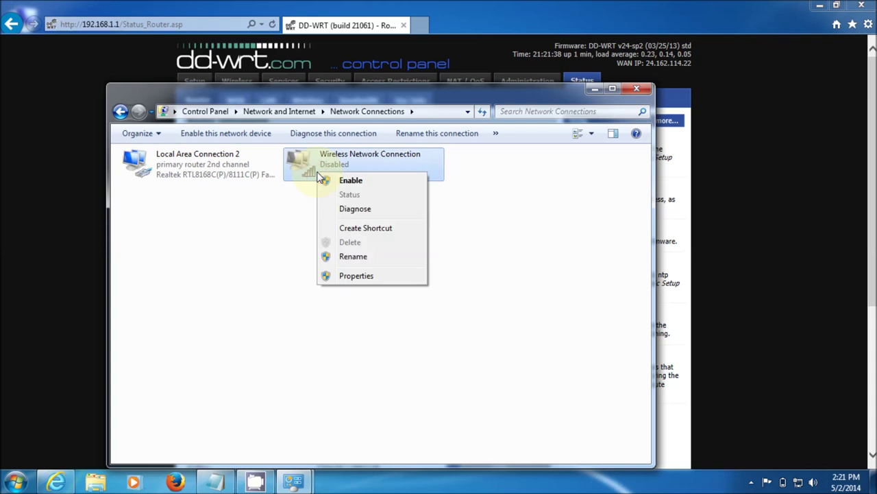
pyautogui.click(351, 181)
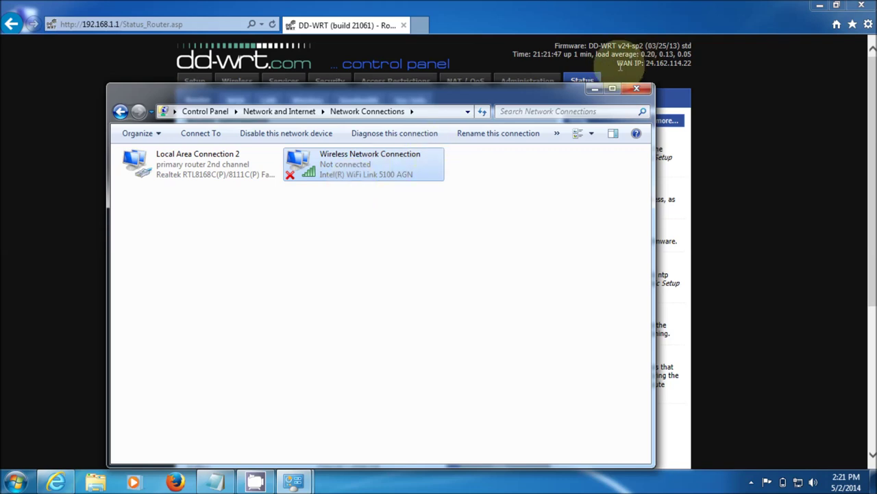
# Close the Network Connections window to reveal DD-WRT's Router Information page.
pyautogui.click(637, 89)
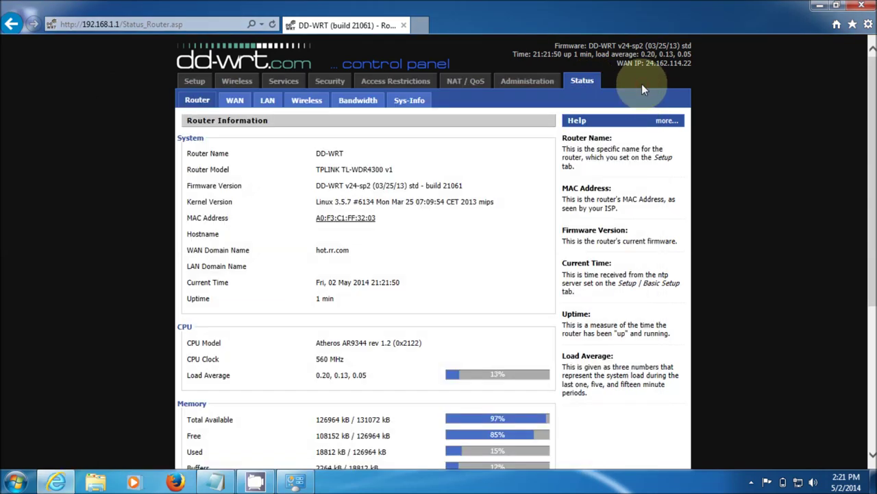